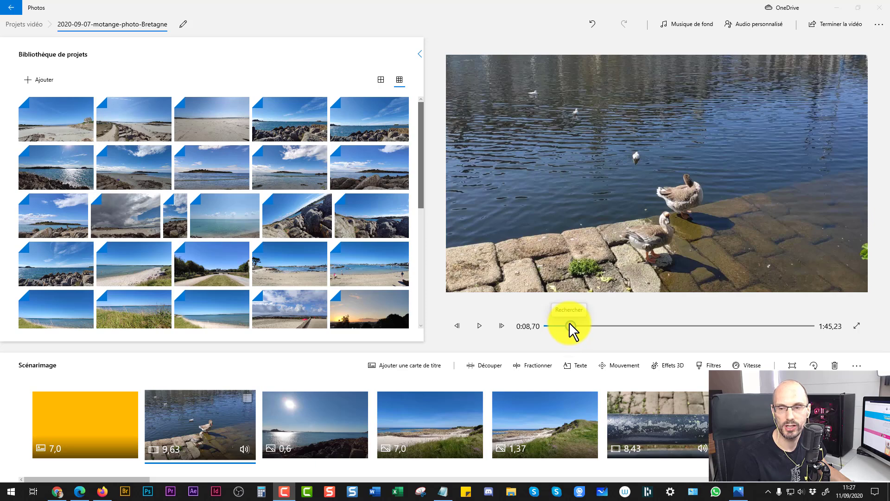
Step: Play the geese clip in the storyboard to hear its original sound, and return to the clip's start
left_click(208, 432)
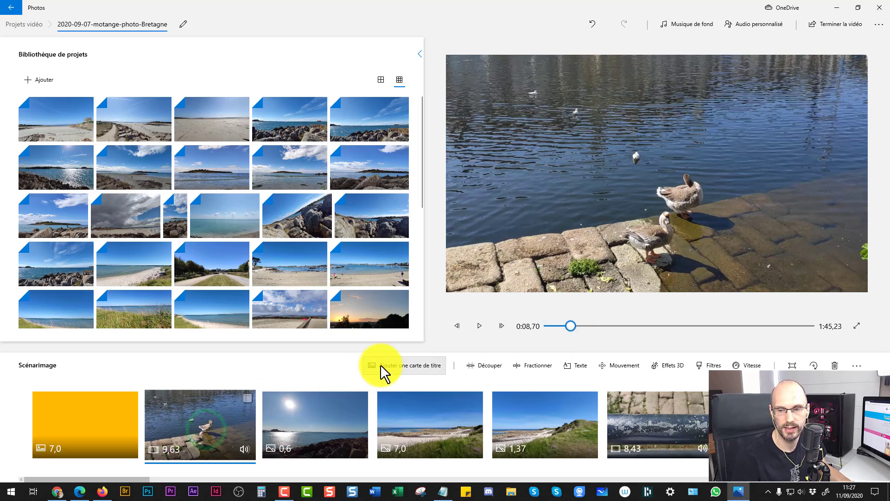
left_click(476, 326)
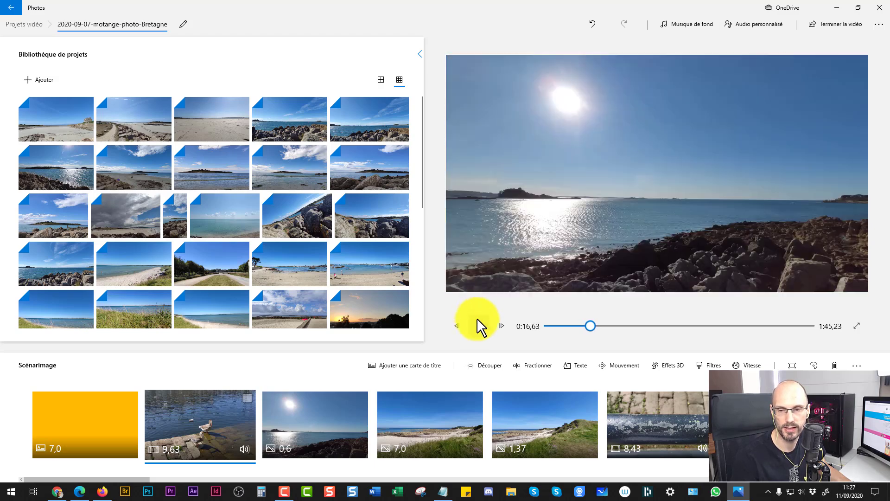
left_click(478, 325)
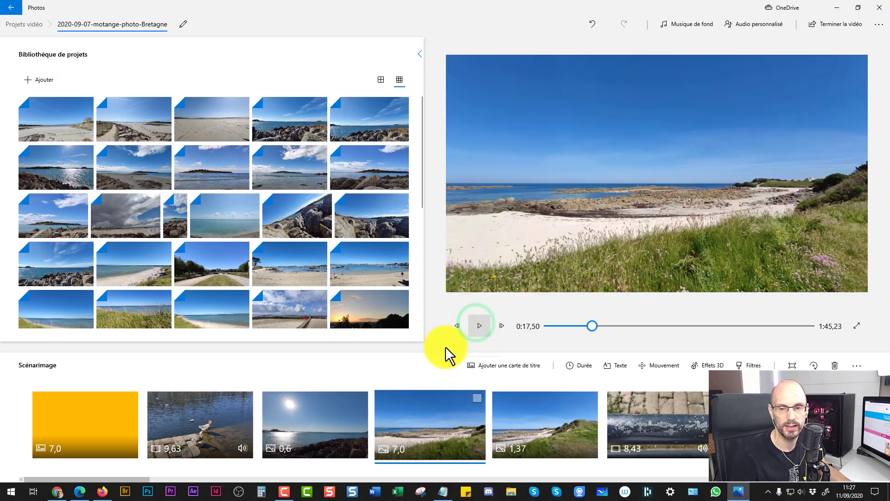
left_click(220, 425)
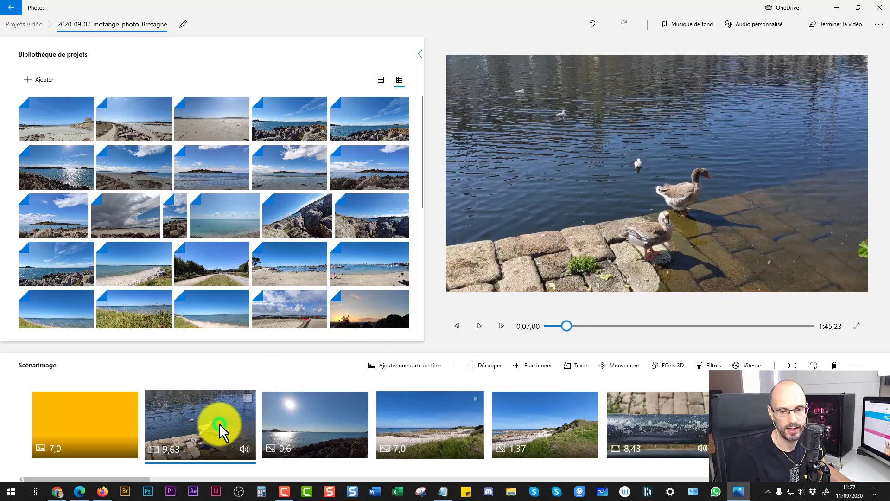
Step: Mute the geese clip's sound and play the clip to check the silence
left_click(246, 447)
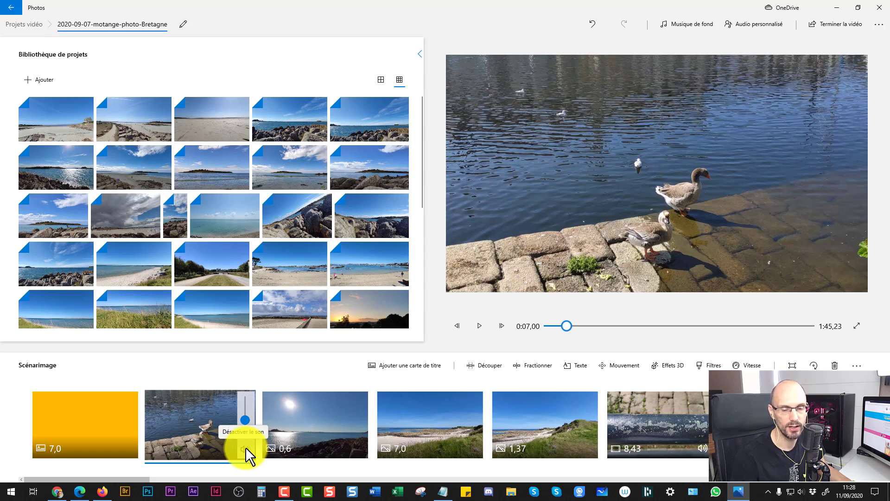
left_click(190, 434)
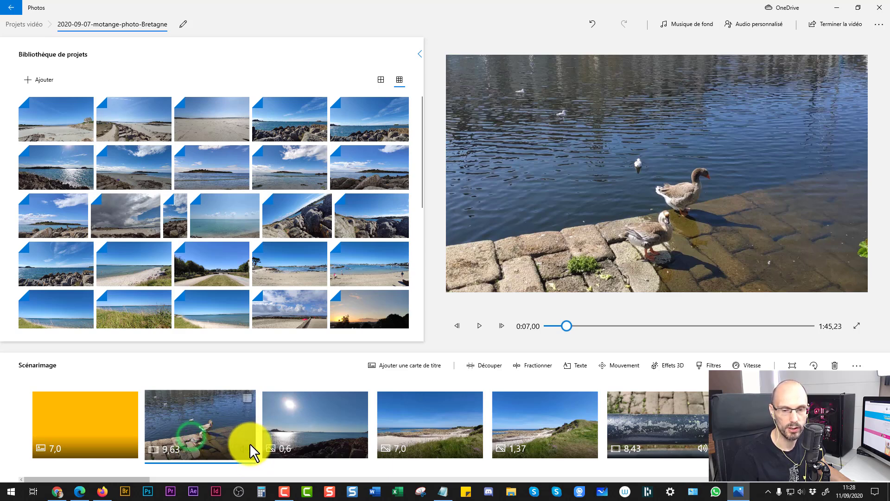
left_click(214, 430)
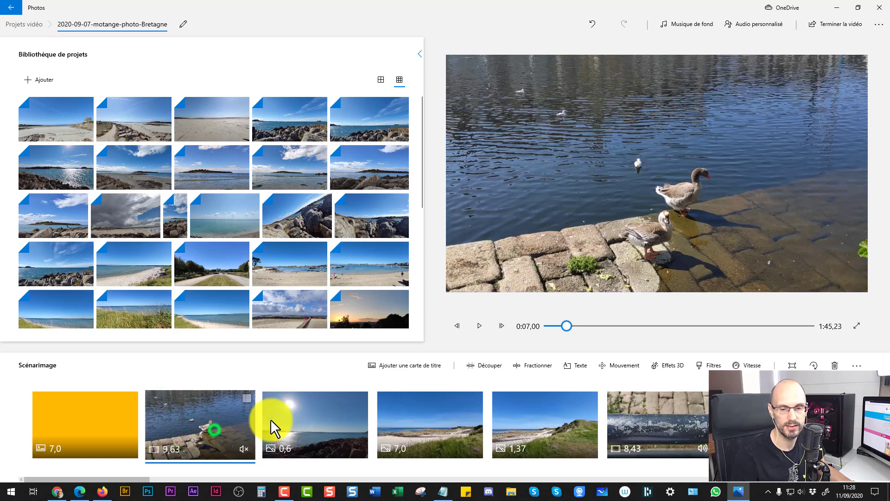
left_click(480, 327)
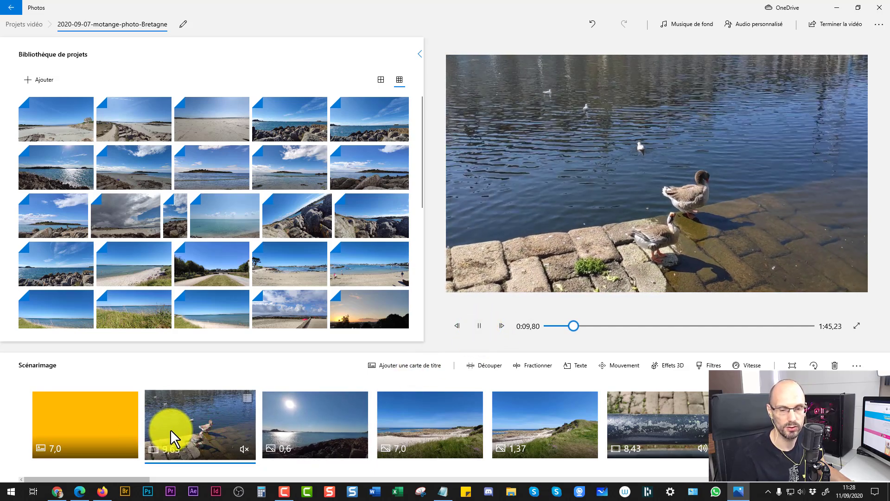
Step: Turn the geese clip's sound back on and adjust its volume level
left_click(201, 421)
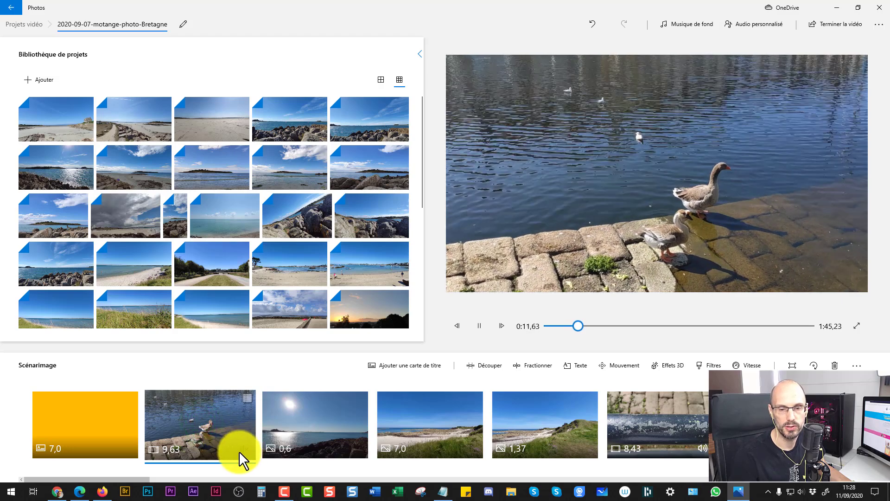
left_click(244, 448)
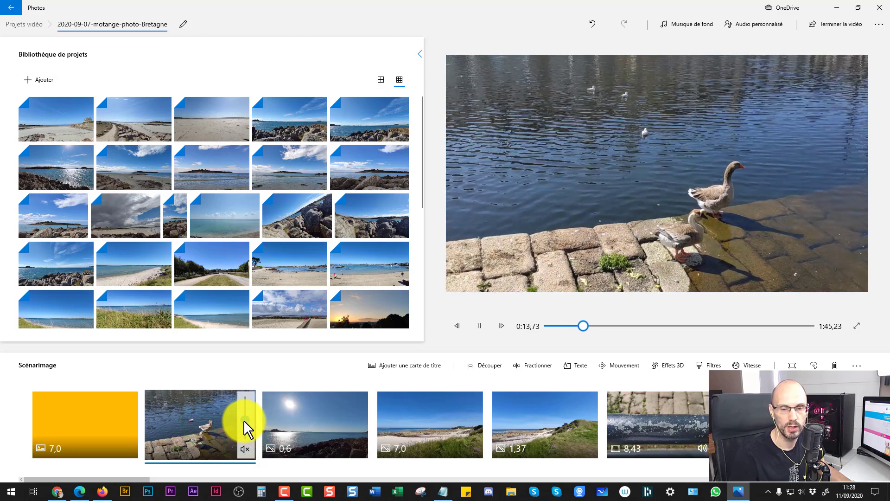
left_click(245, 420)
left_click(245, 448)
left_click(244, 406)
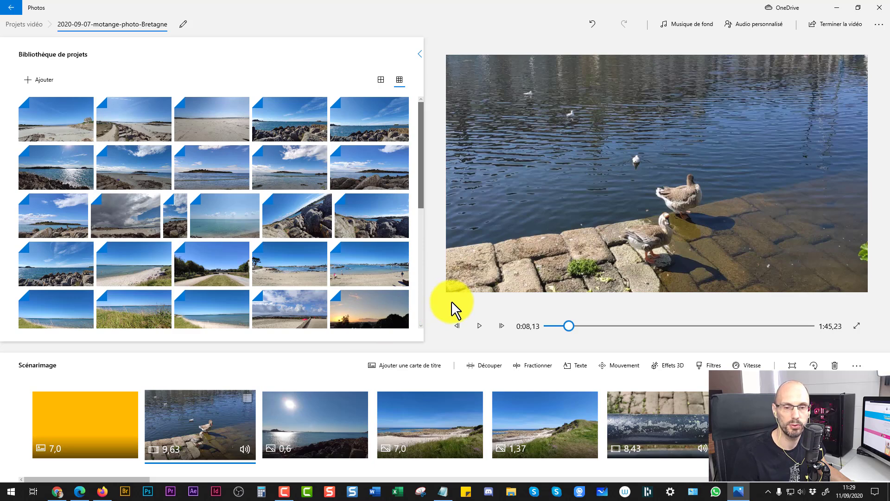
Step: Open the background music choices and listen to a preview of the Ambiance groove track
left_click(686, 23)
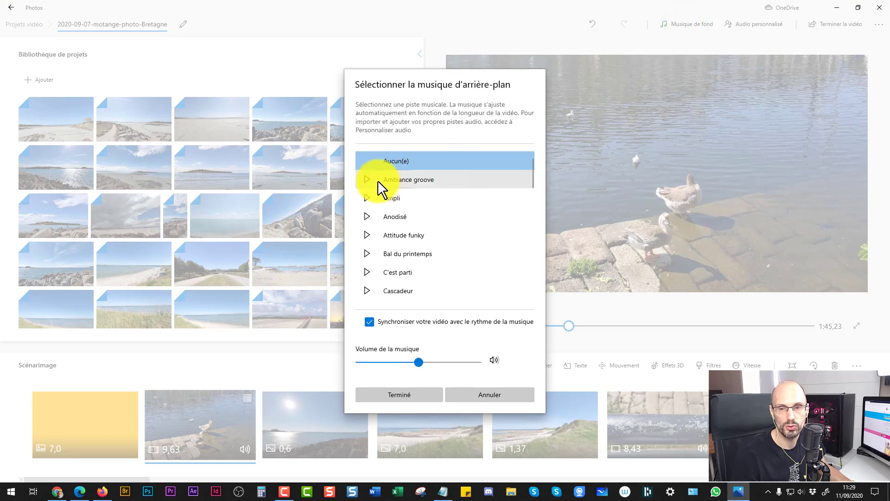
left_click_drag(530, 179, 539, 144)
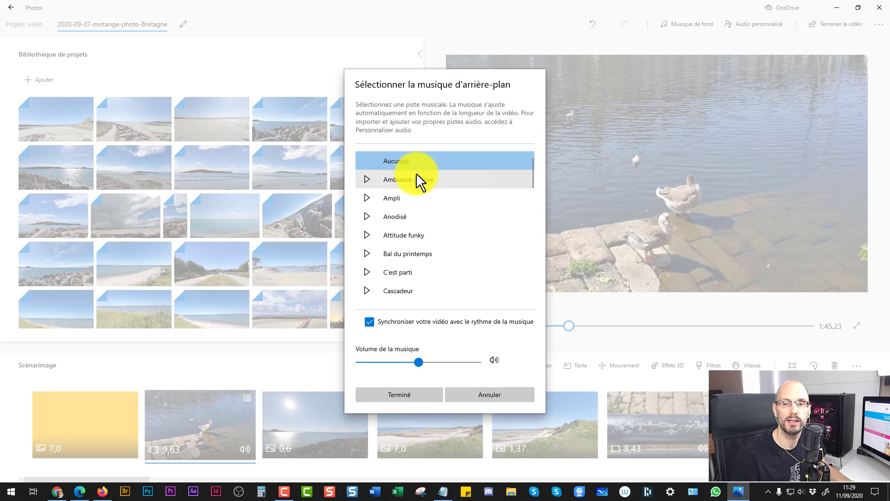
left_click(366, 179)
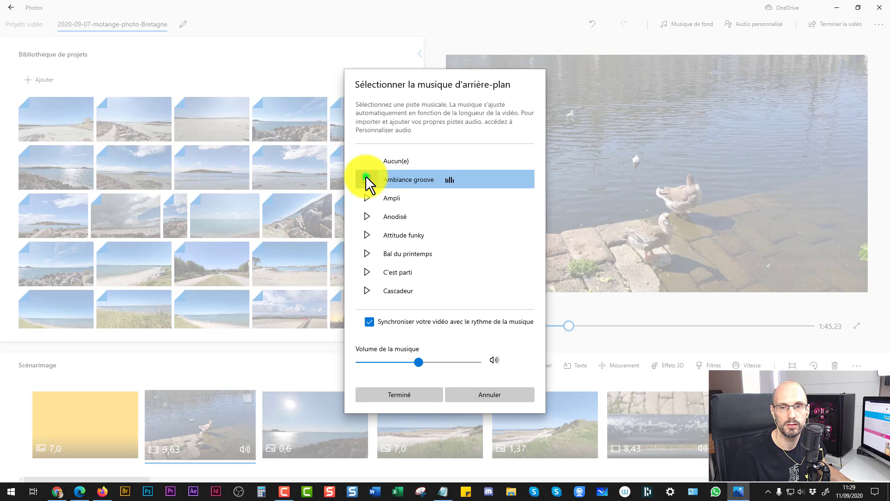
left_click(367, 178)
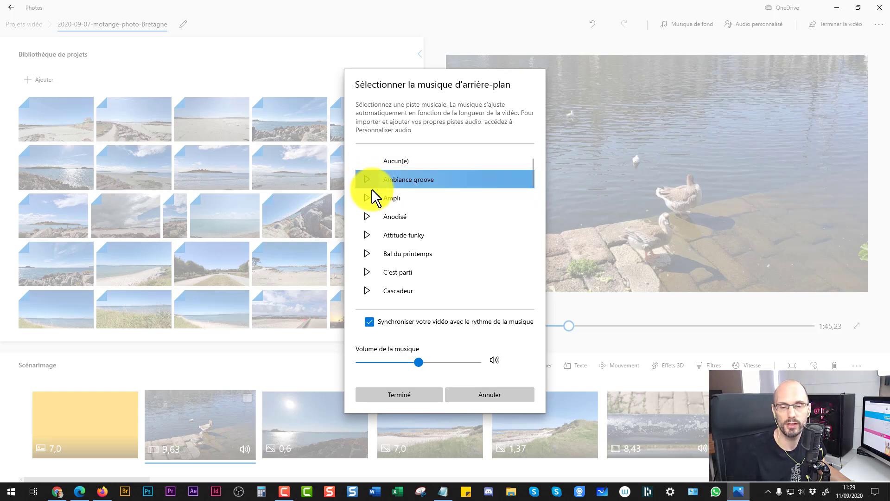
Step: Find the Souvenirs heureux track near the end of the music list and listen to its preview
scroll(387, 234, "down", 5)
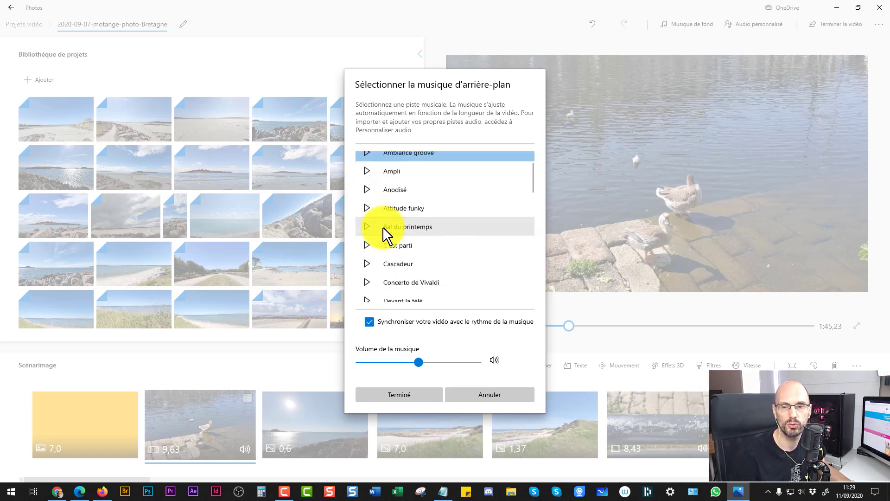
left_click_drag(532, 238, 535, 290)
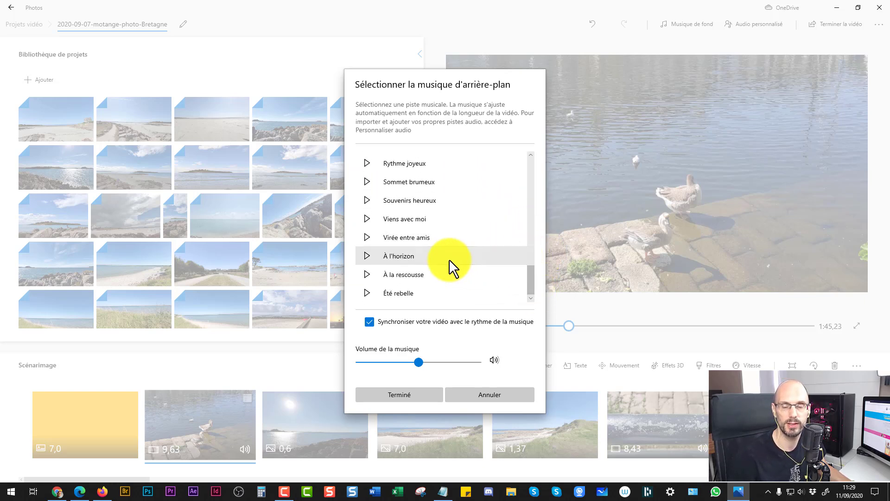
left_click(365, 200)
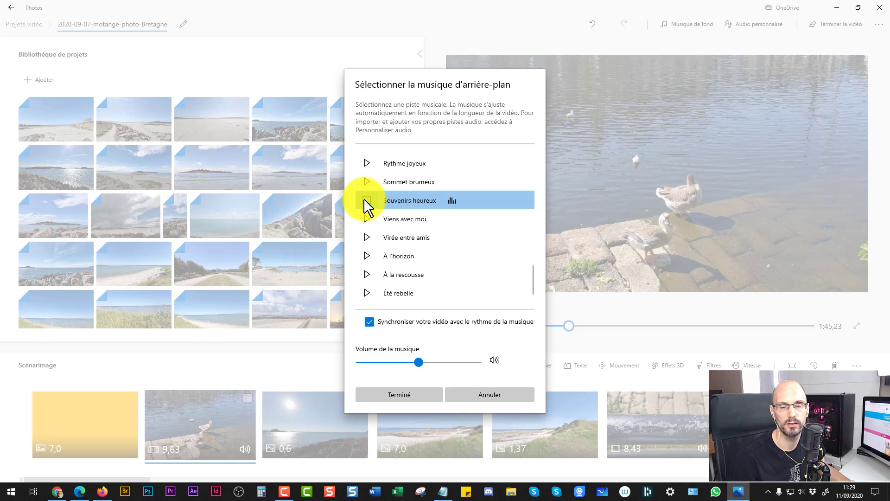
left_click(365, 199)
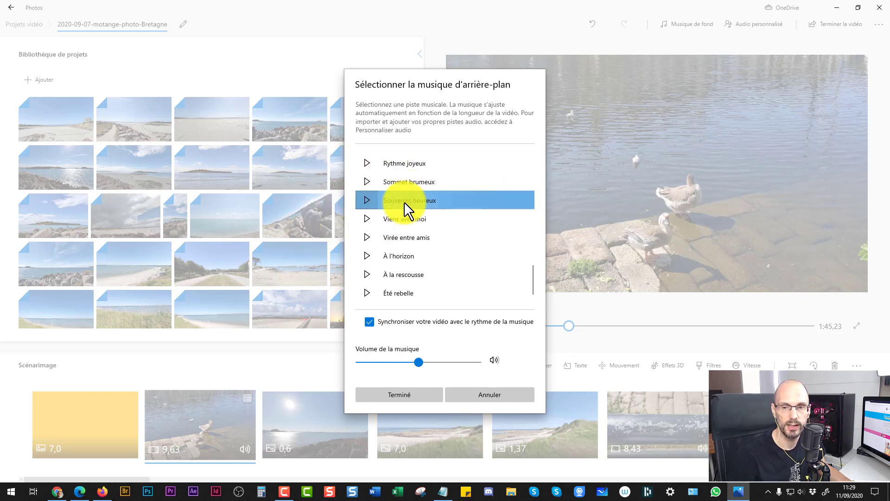
Step: Choose Souvenirs heureux with rhythm synchronisation turned off, and dismiss the background music choices without applying them
left_click(467, 195)
left_click(438, 178)
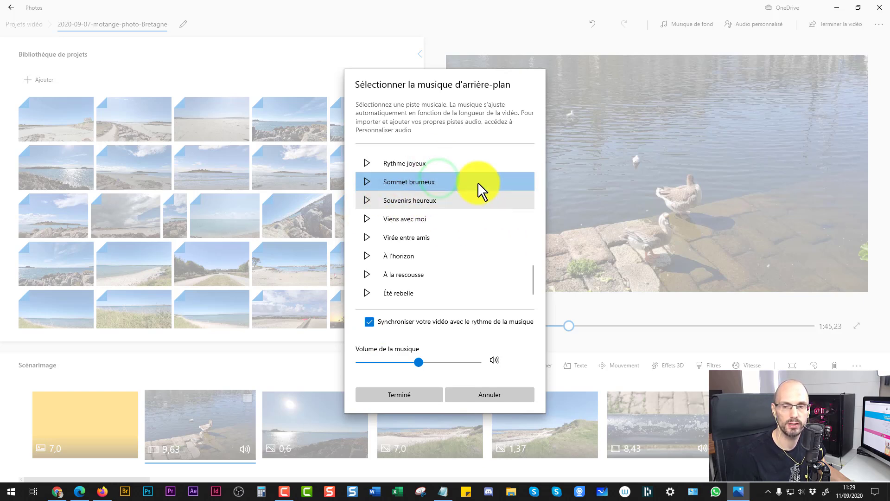
left_click(466, 202)
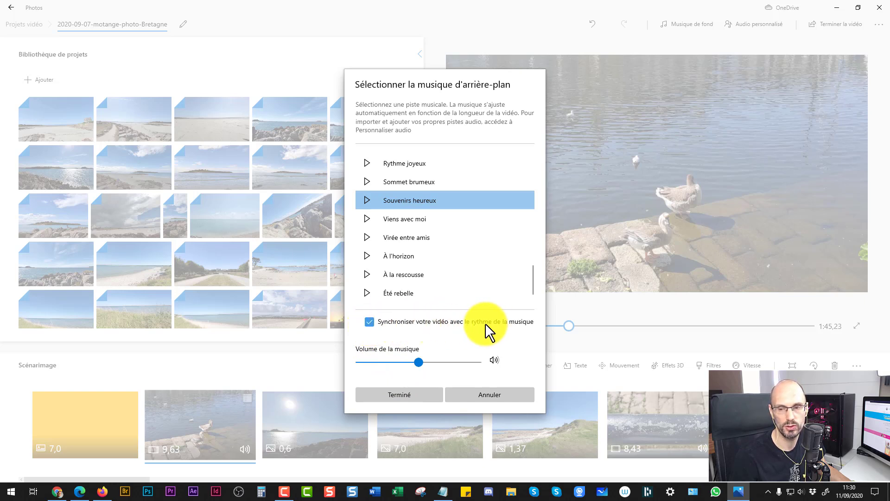
left_click(368, 321)
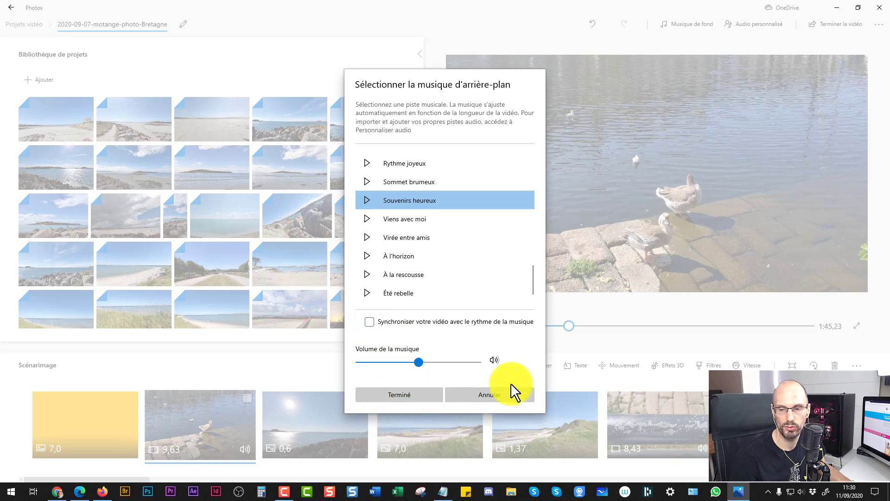
left_click(482, 394)
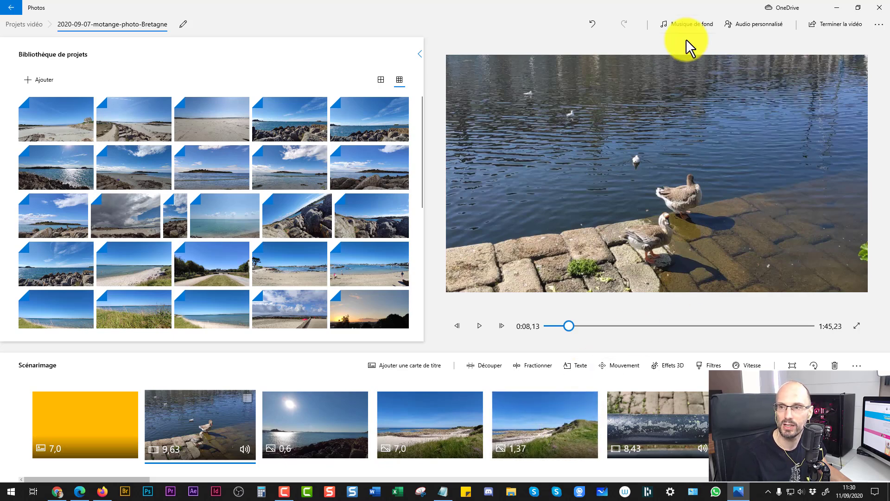
Step: Apply Souvenirs heureux as the video's background music, keeping synchronisation with the music's rhythm enabled
left_click(686, 23)
scroll(474, 213, "down", 3)
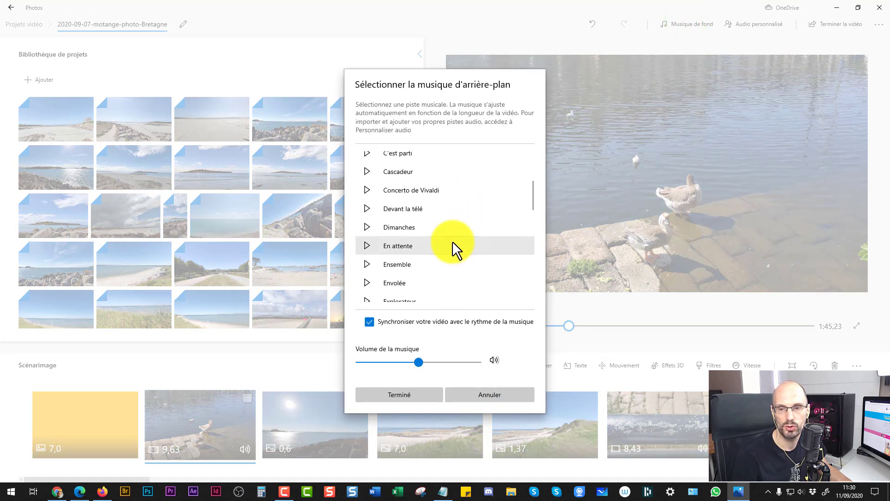
scroll(450, 239, "down", 5)
scroll(446, 237, "down", 5)
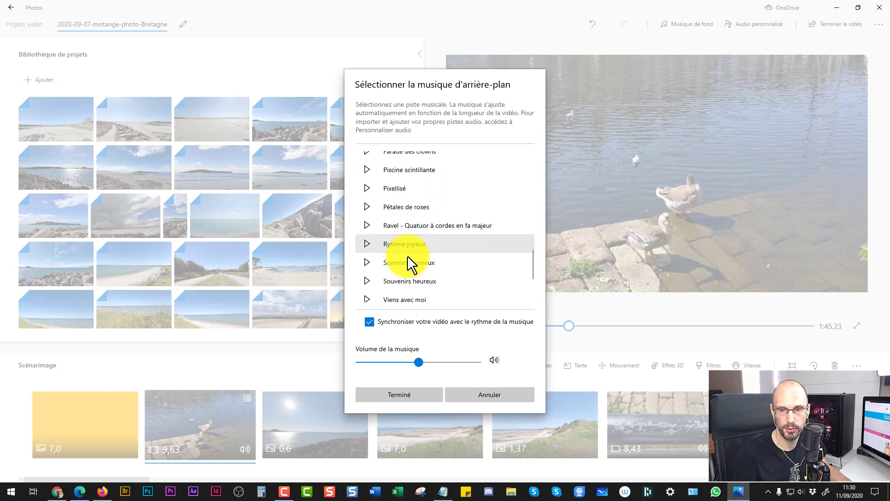
left_click(414, 280)
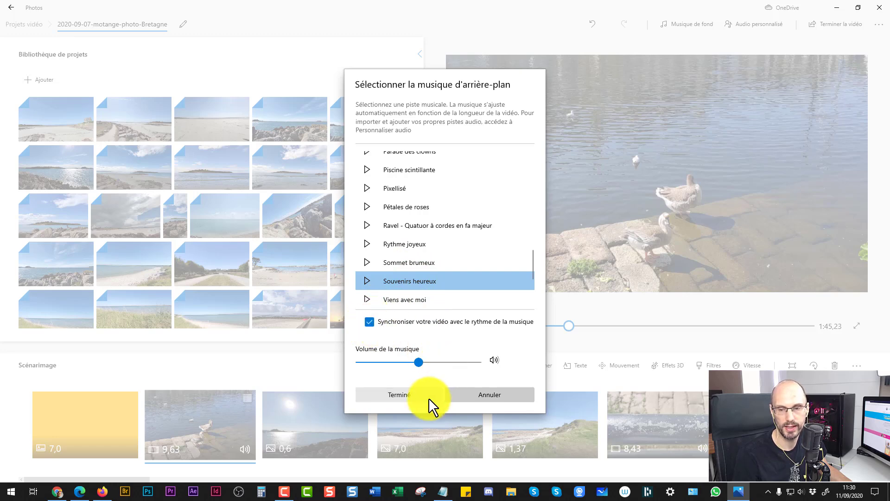
left_click(396, 394)
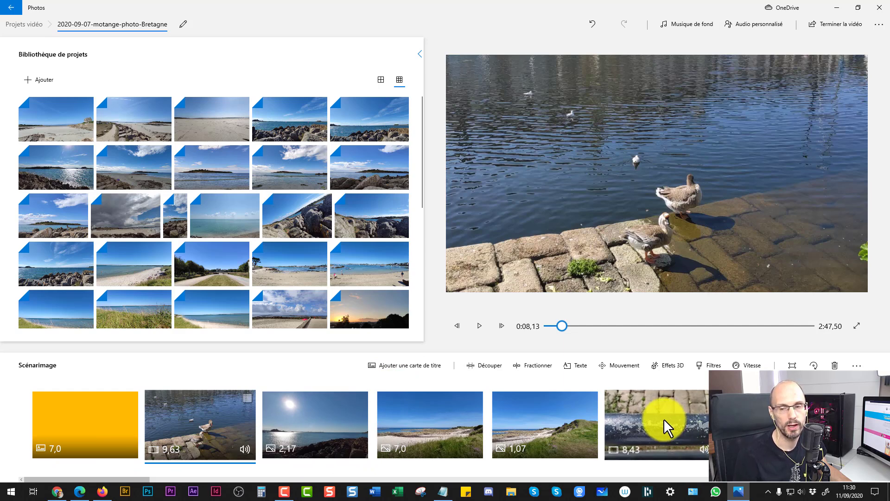
Step: Play the video from its beginning to hear the background music over the title card and geese clip
left_click_drag(560, 327, 482, 340)
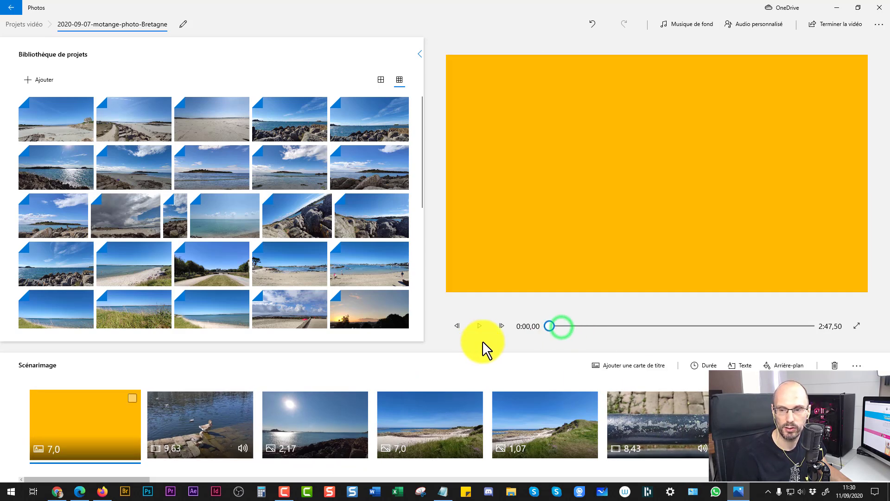
left_click(478, 326)
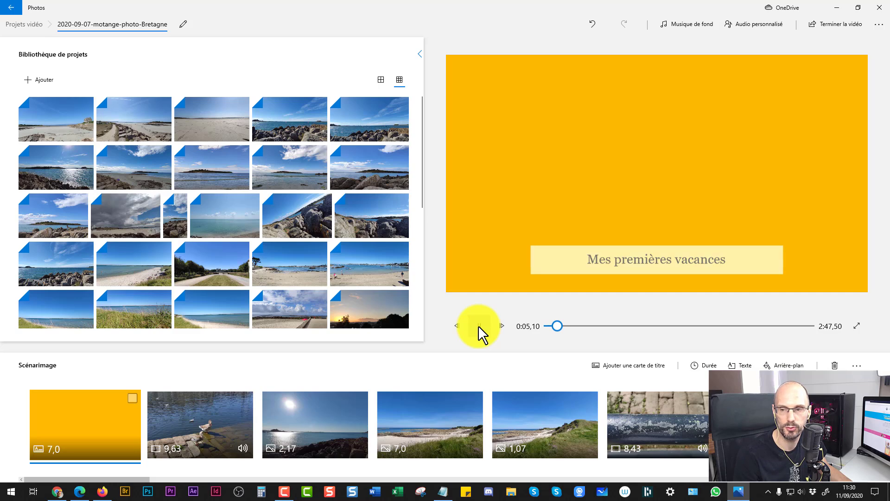
left_click(478, 326)
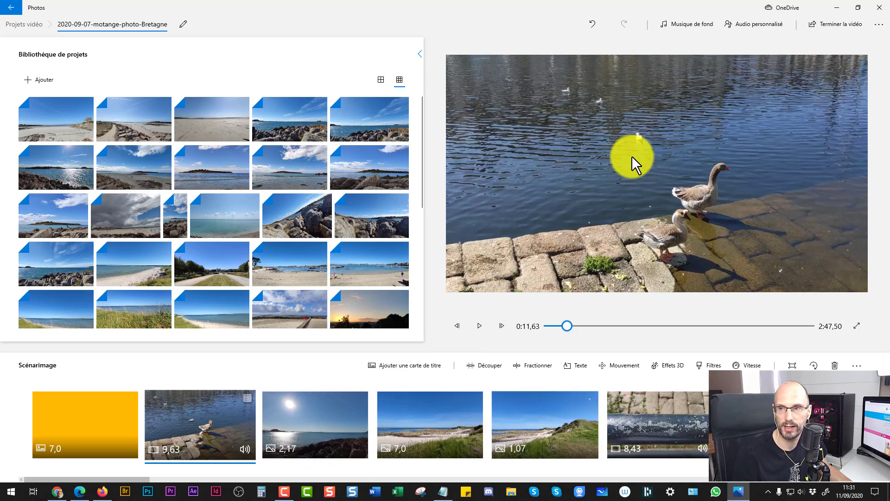
Step: Turn off rhythm synchronisation for the background music, lower its volume to about 15% and play the video to check the mix
left_click(693, 24)
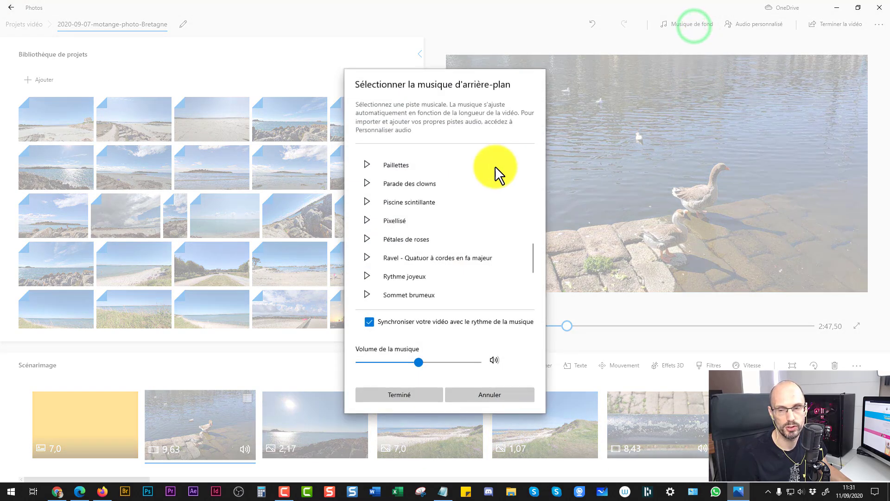
left_click(369, 321)
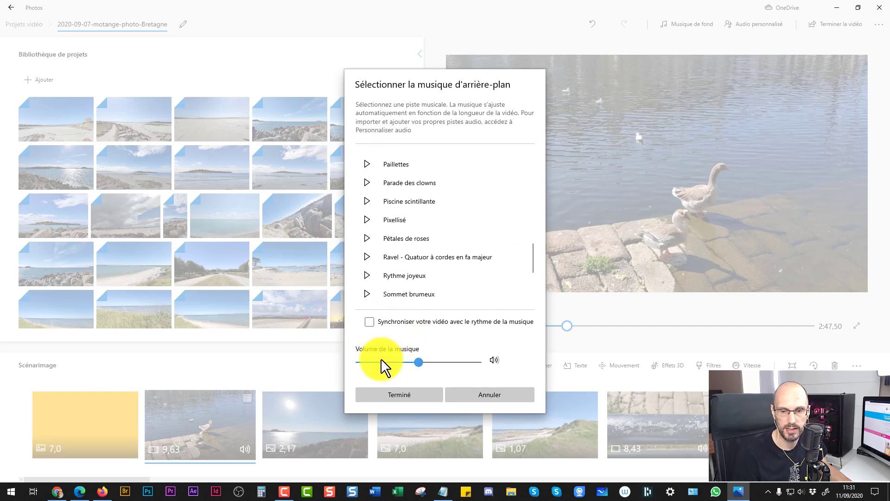
left_click_drag(417, 363, 375, 363)
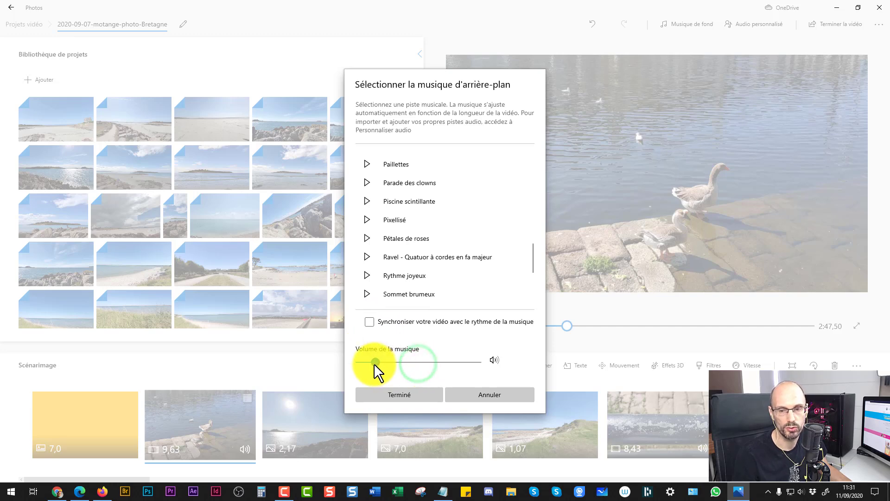
left_click(393, 395)
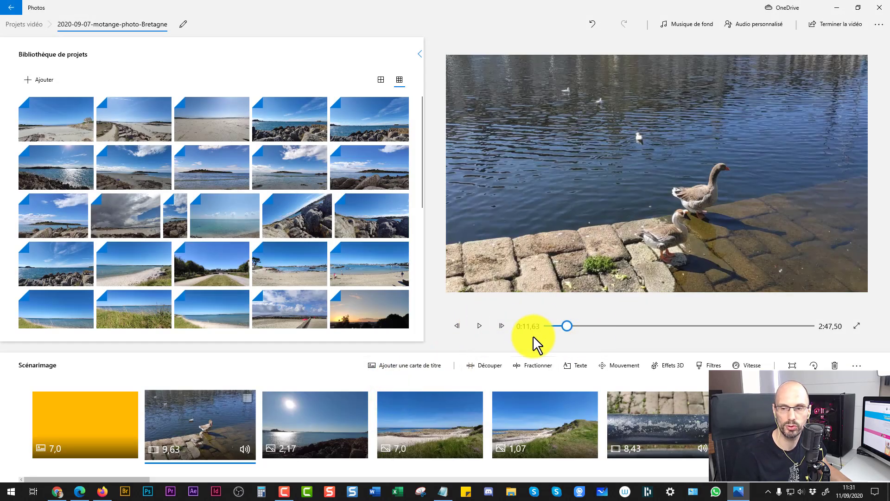
left_click(475, 327)
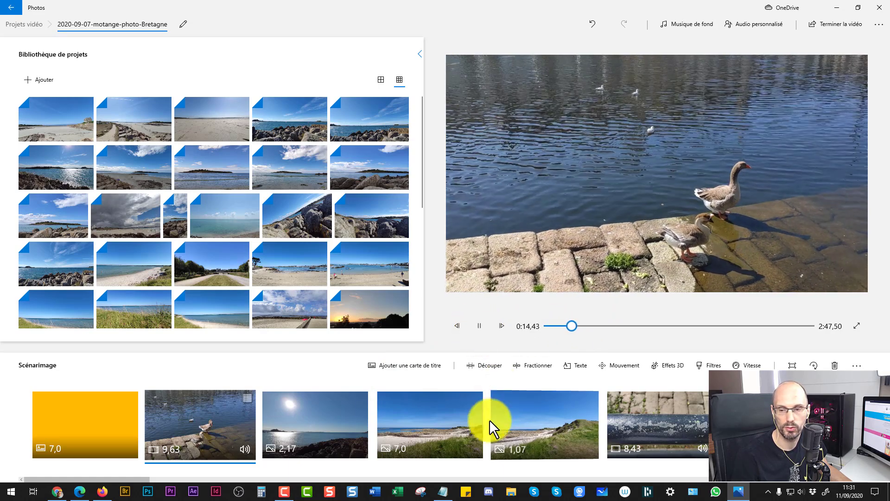
Step: Play the photo clip captioned "Ici c'est la Bretagne", pause it, and raise the background music volume to about 72%
left_click(413, 416)
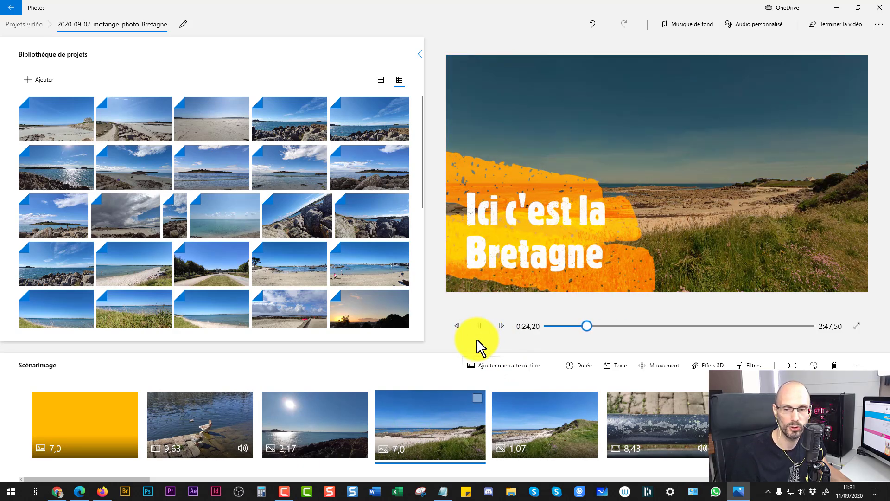
left_click(483, 326)
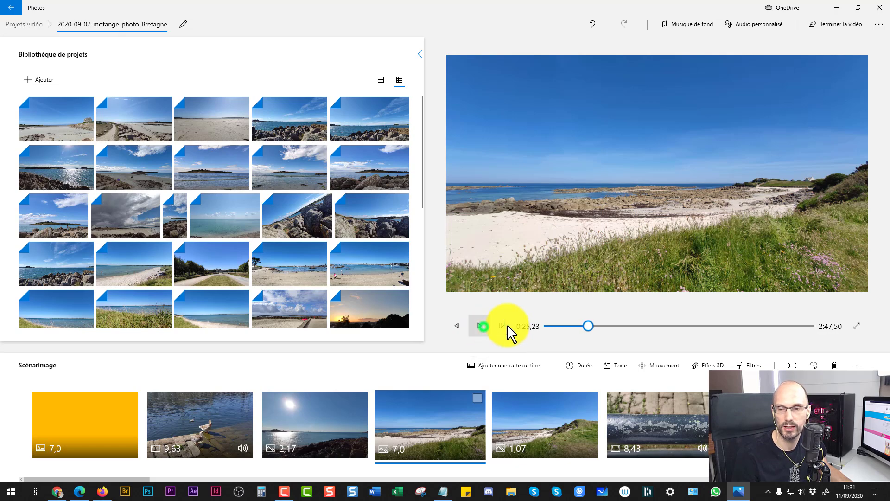
left_click(695, 22)
left_click_drag(380, 361, 444, 365)
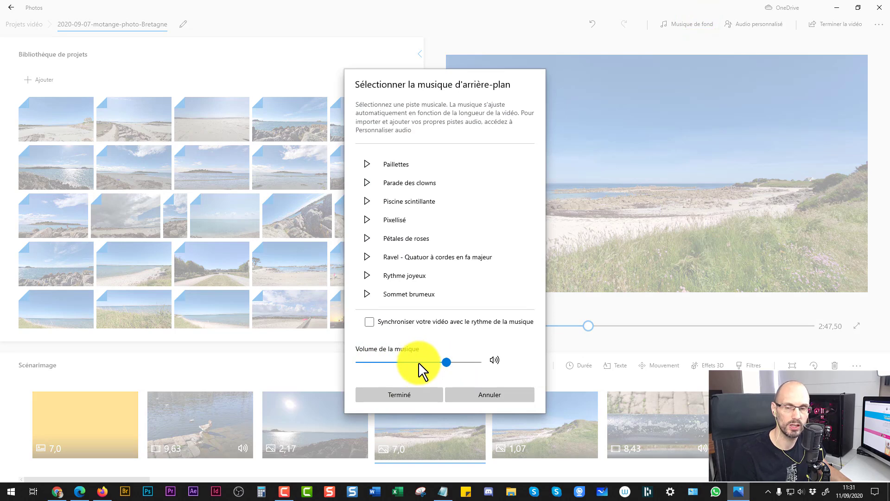
left_click(406, 395)
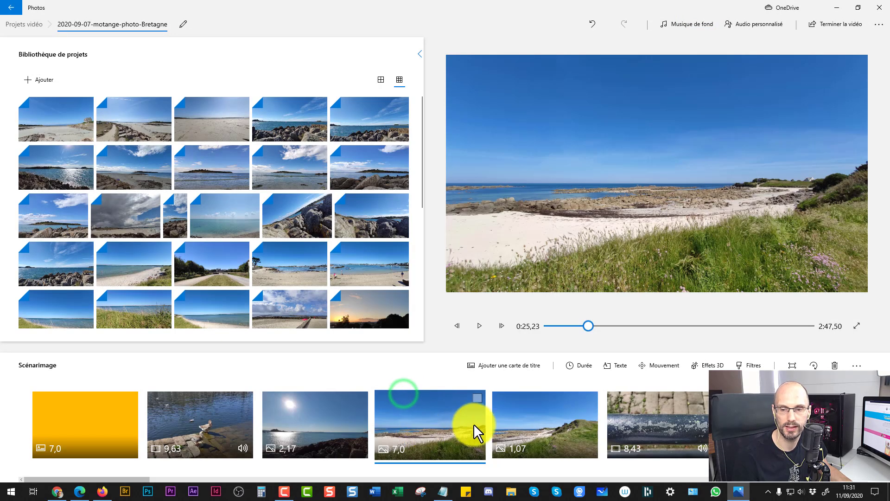
Step: Review the background music volume and the geese clip's own volume control without changing either setting
left_click(535, 419)
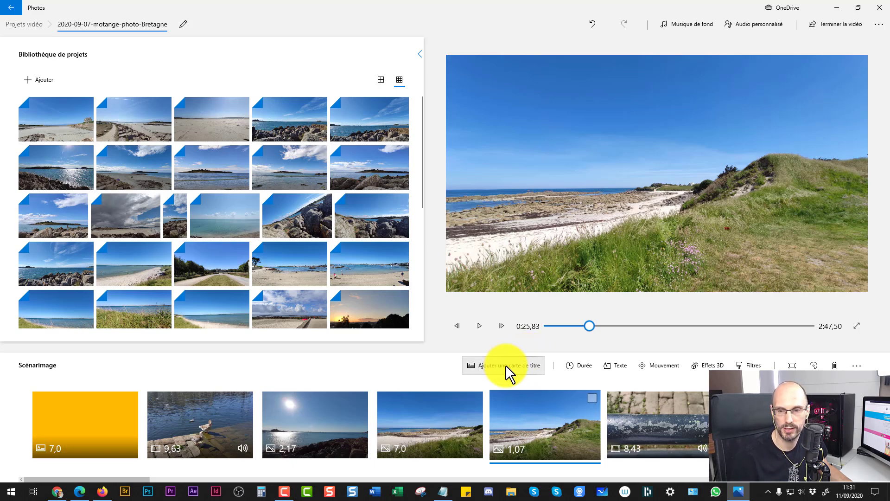
left_click(687, 24)
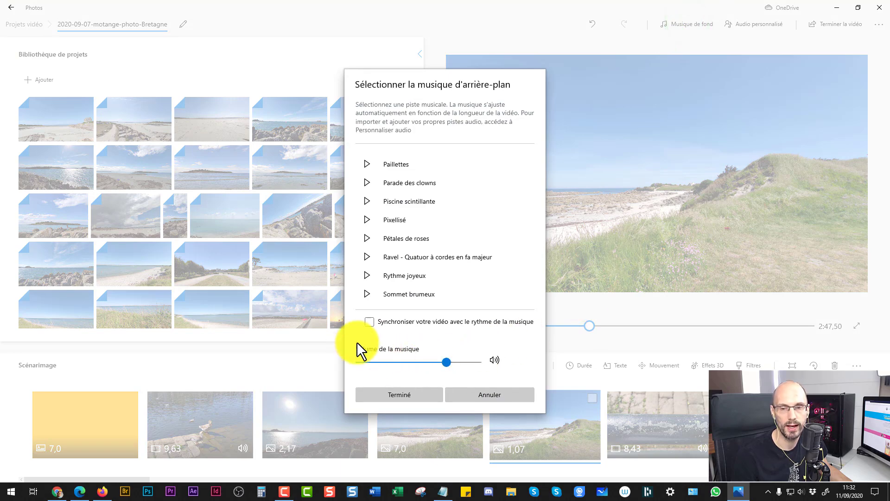
left_click(387, 392)
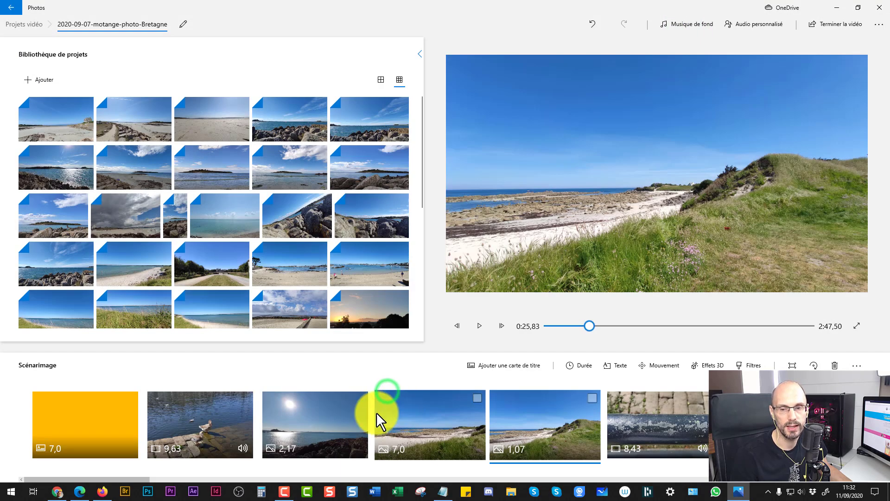
left_click(243, 447)
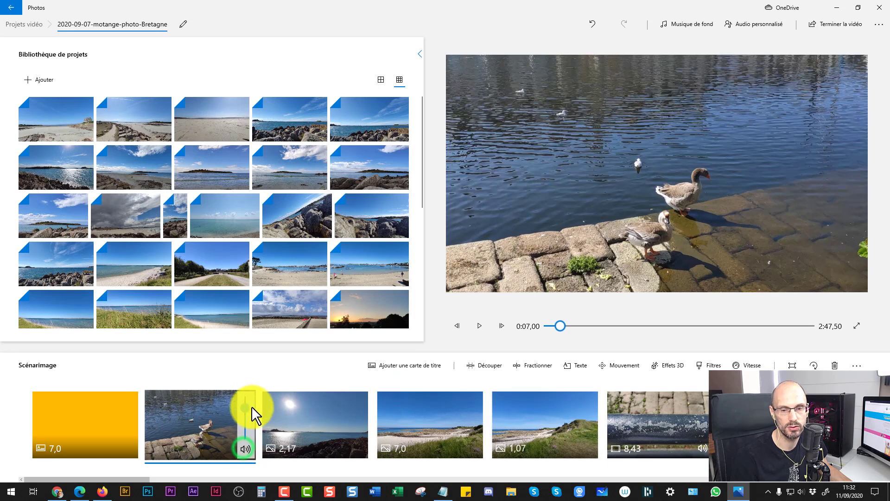
left_click(240, 366)
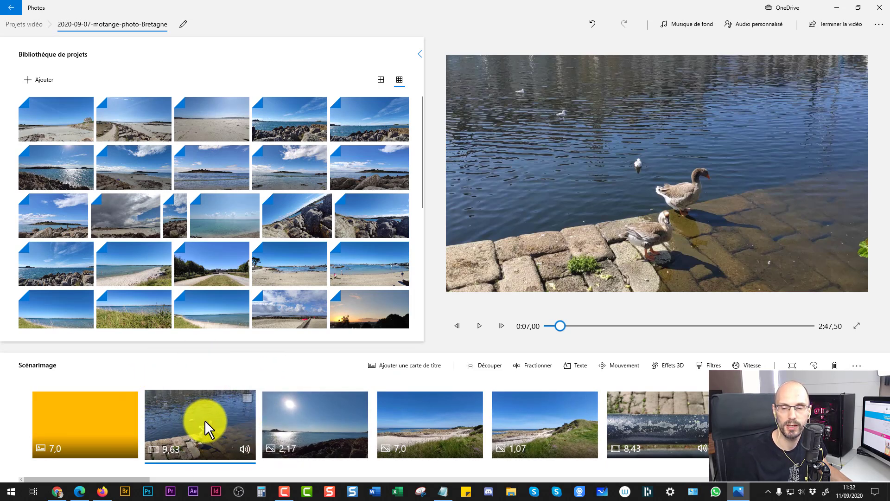
left_click(692, 26)
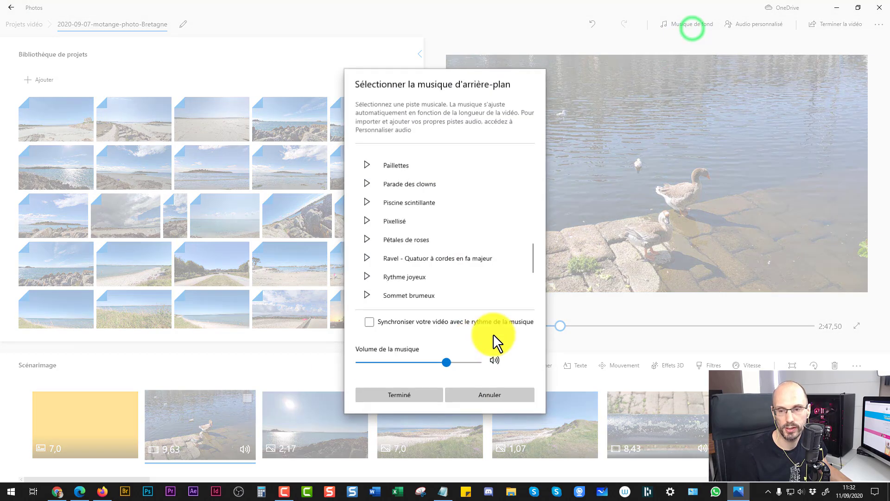
left_click(409, 395)
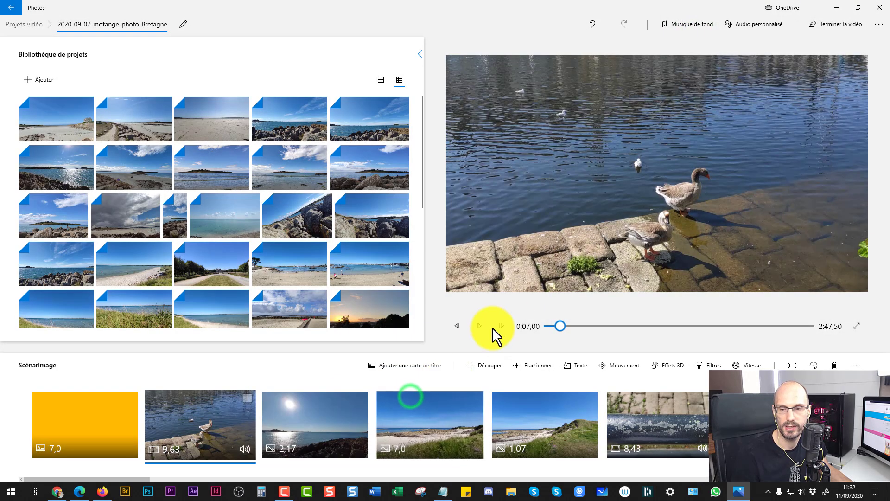
Step: Play the "Ici c'est la Bretagne" clip to hear the music level, and review the selected track and volume in the background music settings
left_click(431, 401)
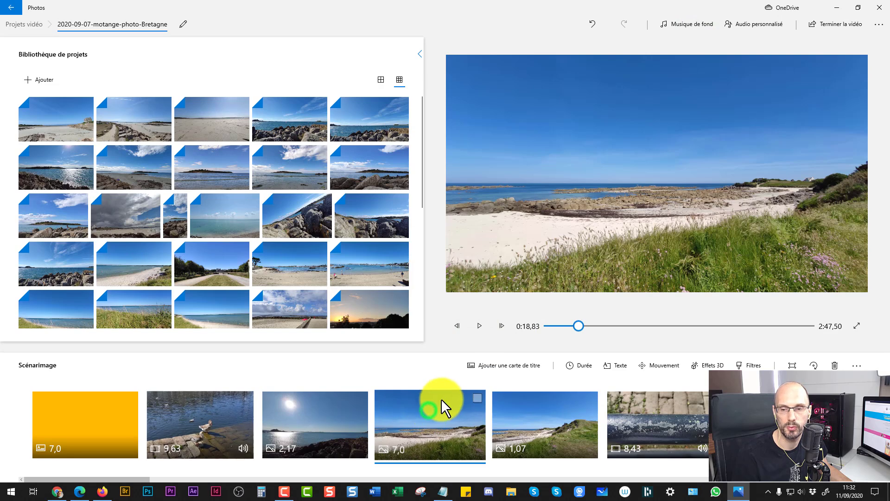
left_click(479, 326)
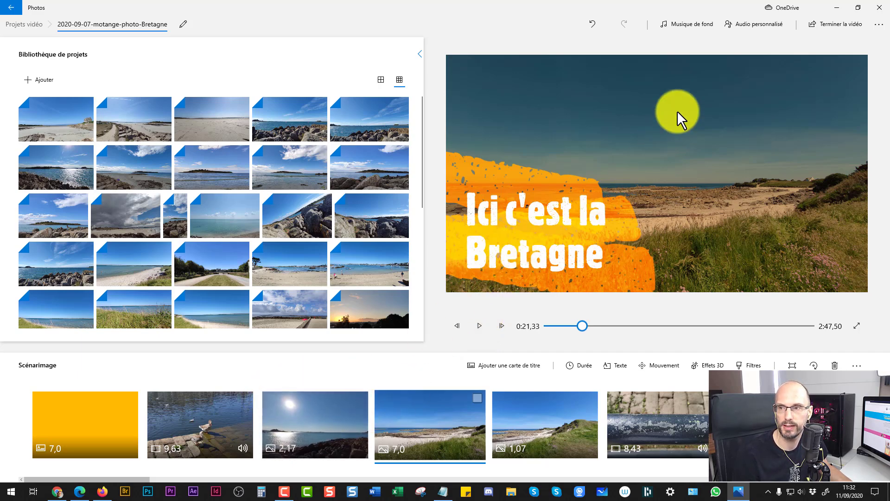
left_click(689, 22)
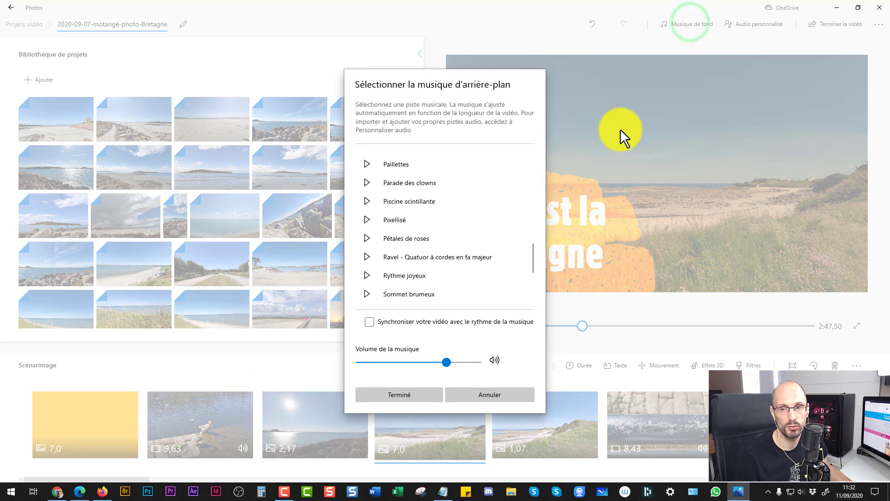
scroll(498, 244, "down", 3)
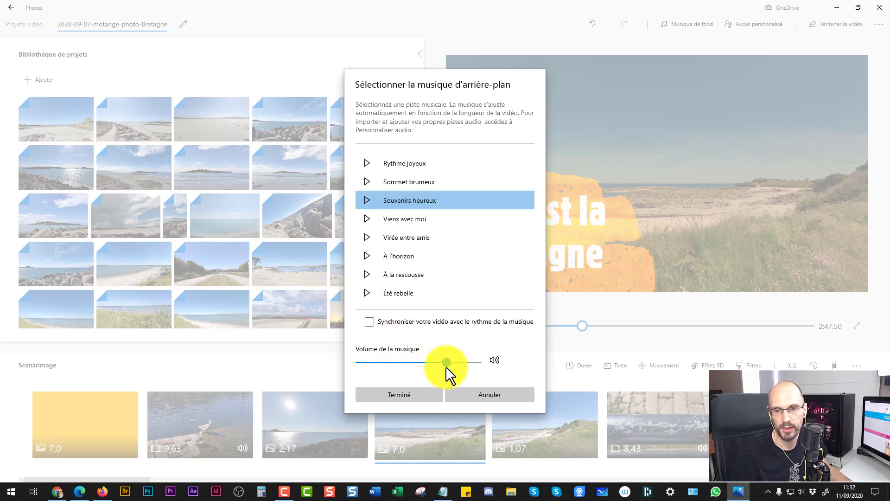
left_click(374, 395)
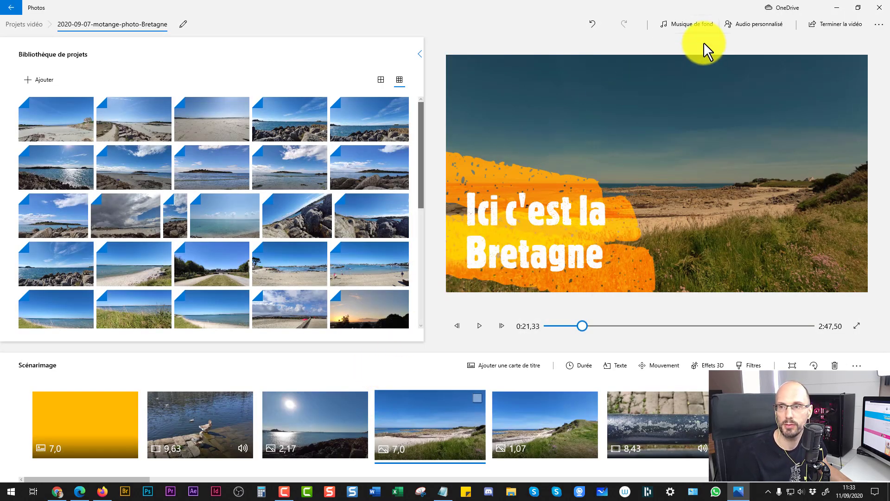
Step: Remove the background music by choosing Aucun(e), and play the "Ici c'est la Bretagne" clip to check the sound
left_click(677, 25)
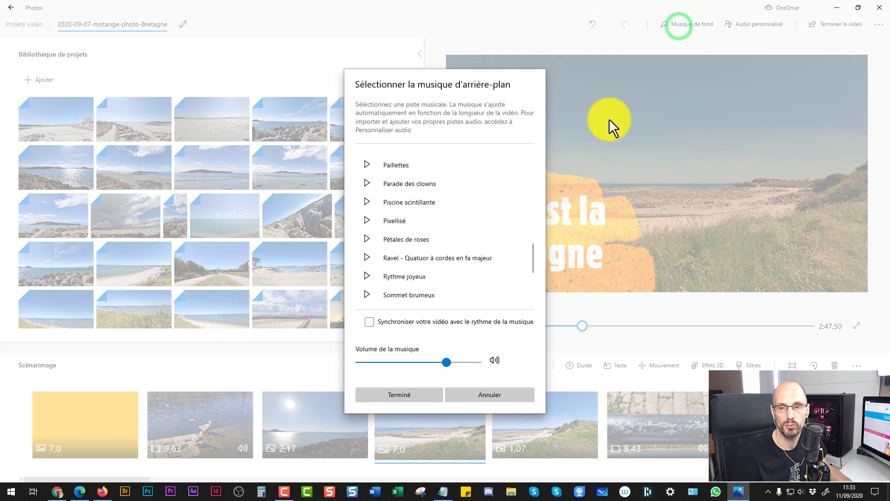
scroll(388, 227, "up", 8)
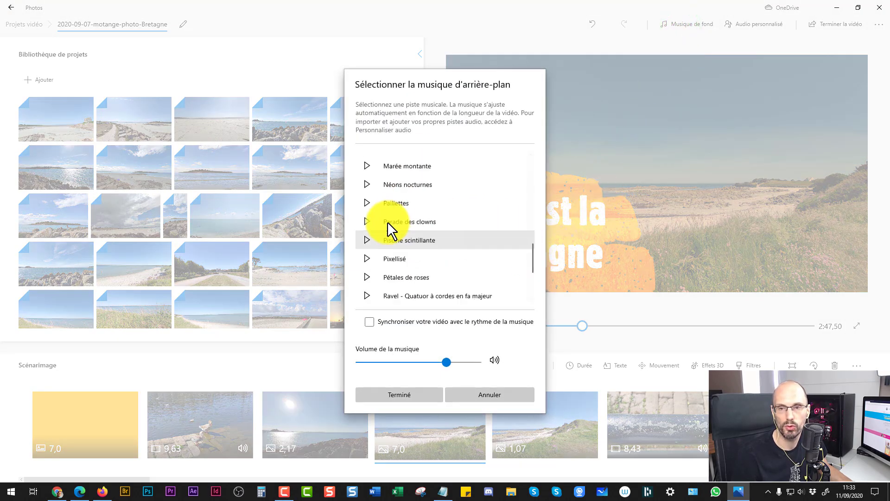
scroll(423, 193, "up", 5)
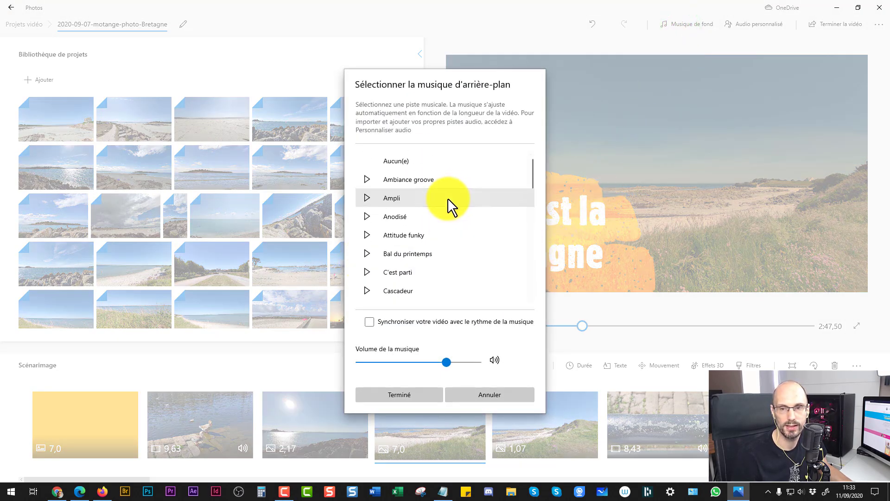
left_click(399, 160)
left_click(397, 393)
left_click(480, 325)
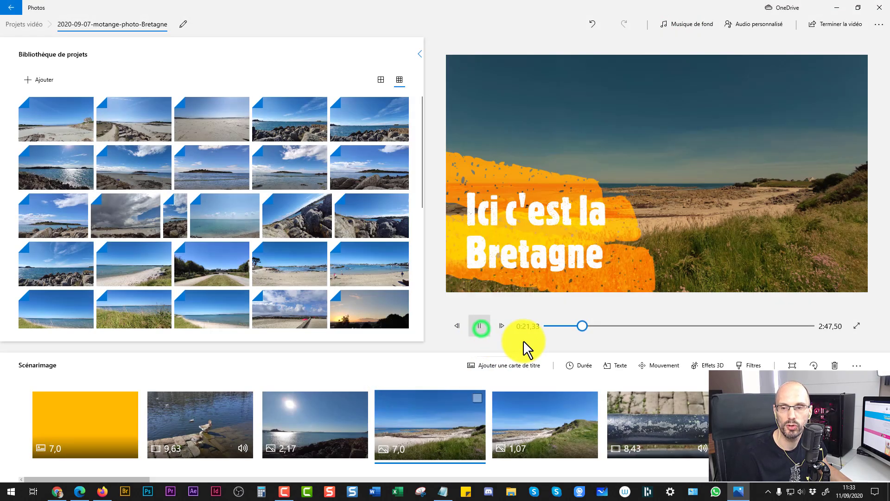
left_click(475, 326)
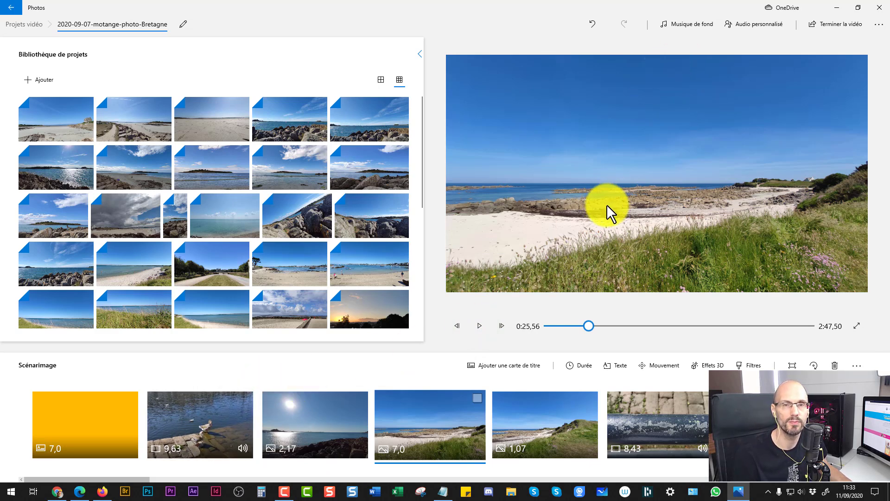
Step: Add the file Electro Fight - Kwon.mp3 from the Bureau folder as custom audio for the video
left_click(753, 24)
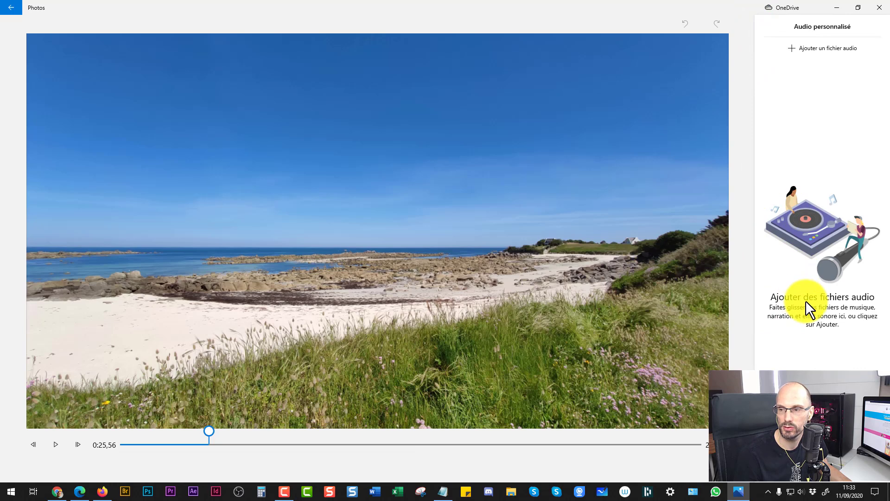
left_click(803, 50)
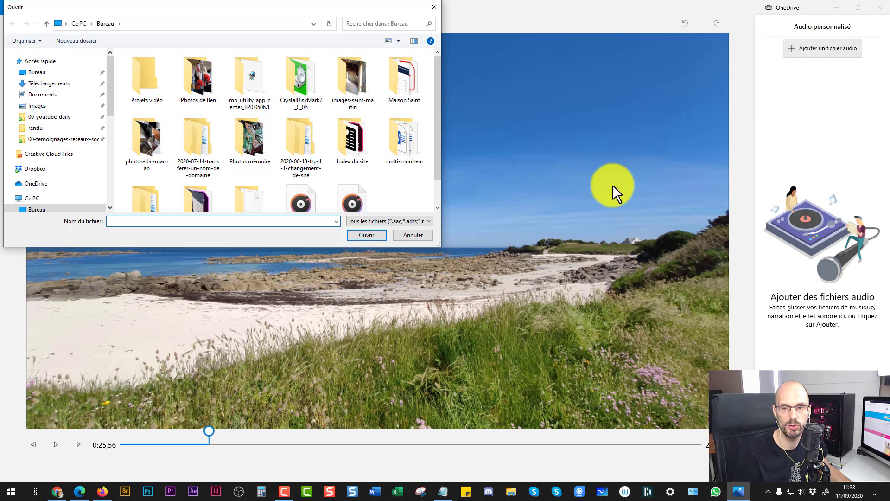
left_click(371, 221)
left_click(370, 221)
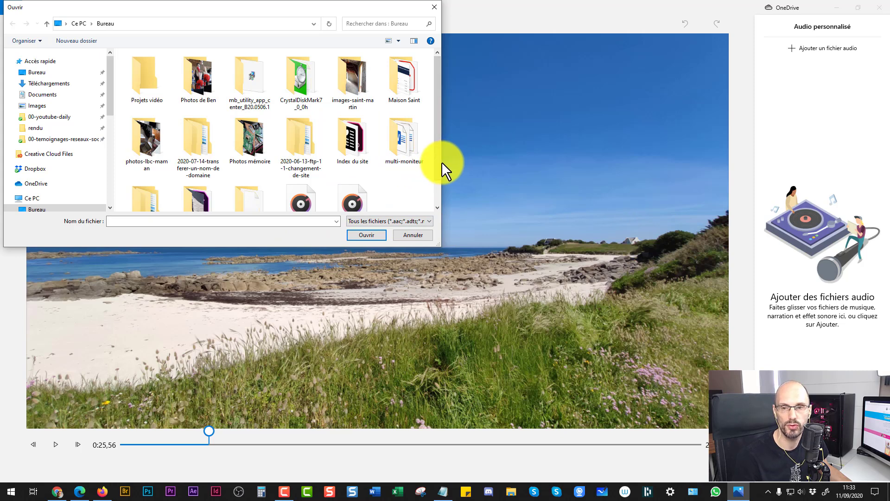
scroll(438, 204, "down", 1)
left_click(296, 179)
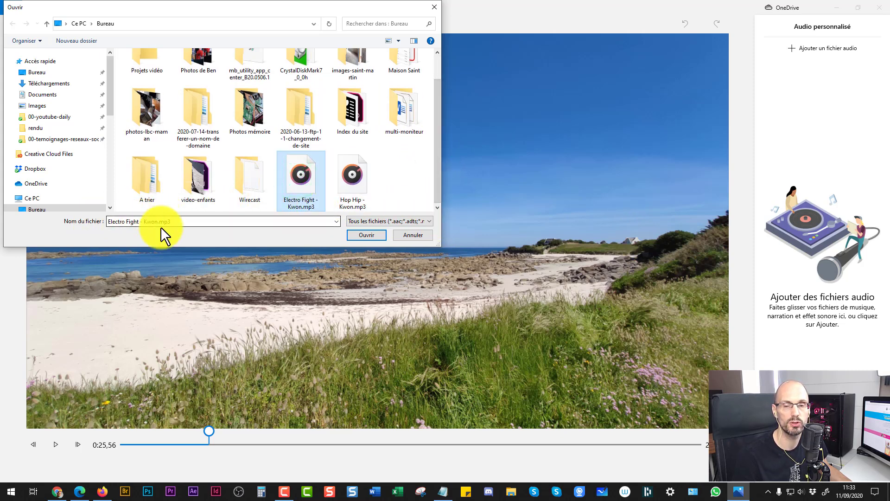
left_click(366, 234)
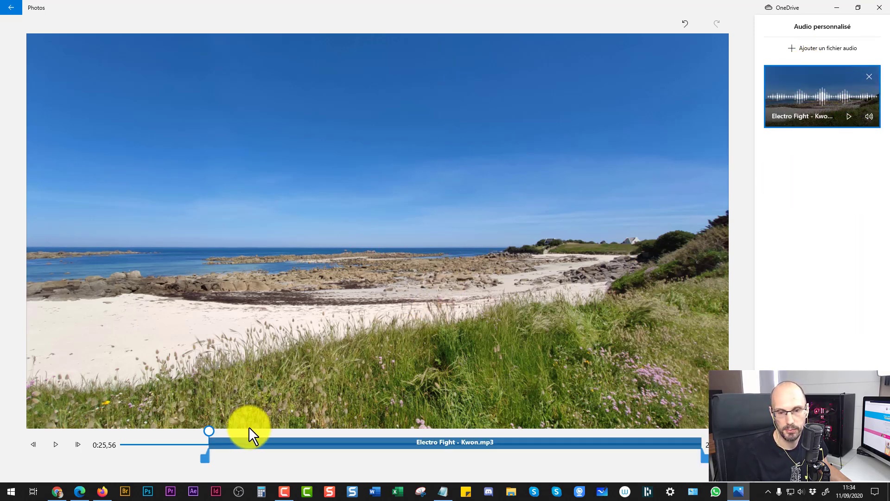
Step: Move the Electro Fight track to the video's start, try a shorter trim, and extend its end to the track's full length
left_click_drag(246, 439, 138, 442)
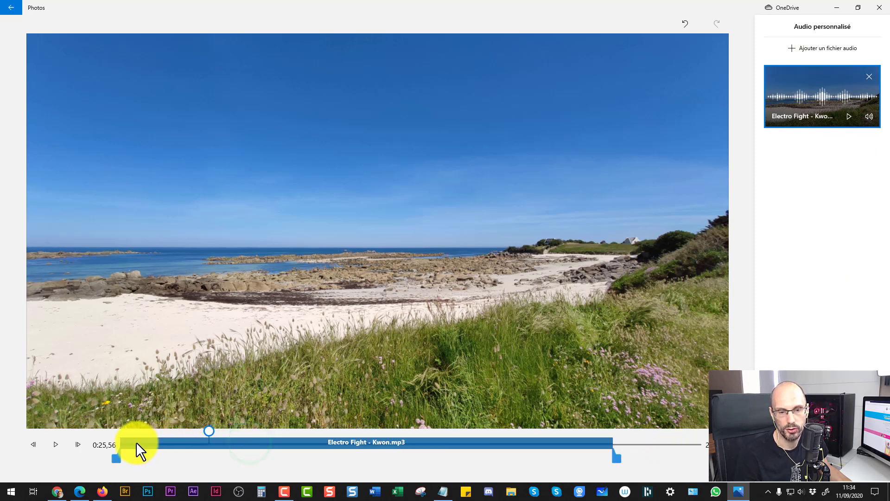
left_click_drag(614, 458, 670, 459)
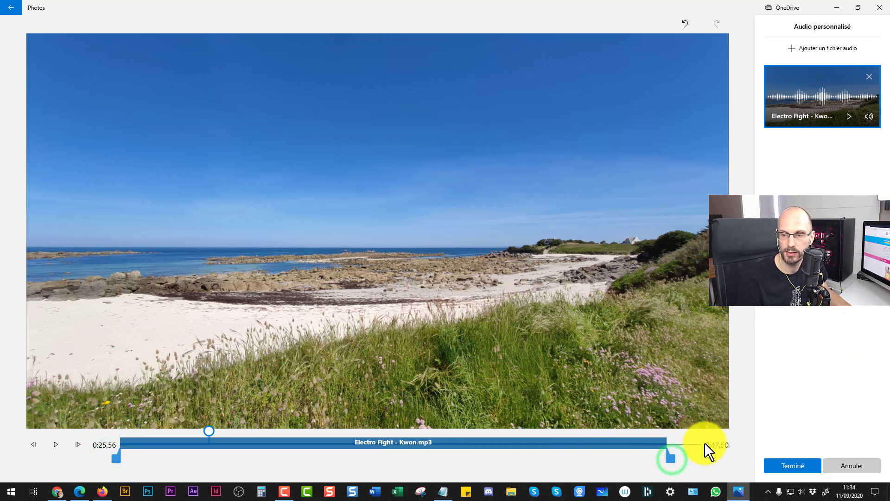
left_click_drag(669, 457, 433, 464)
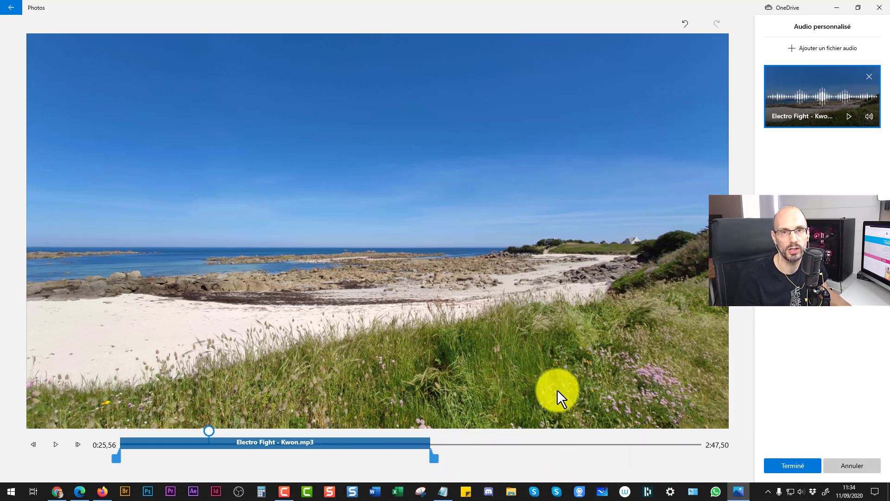
left_click_drag(440, 457, 739, 468)
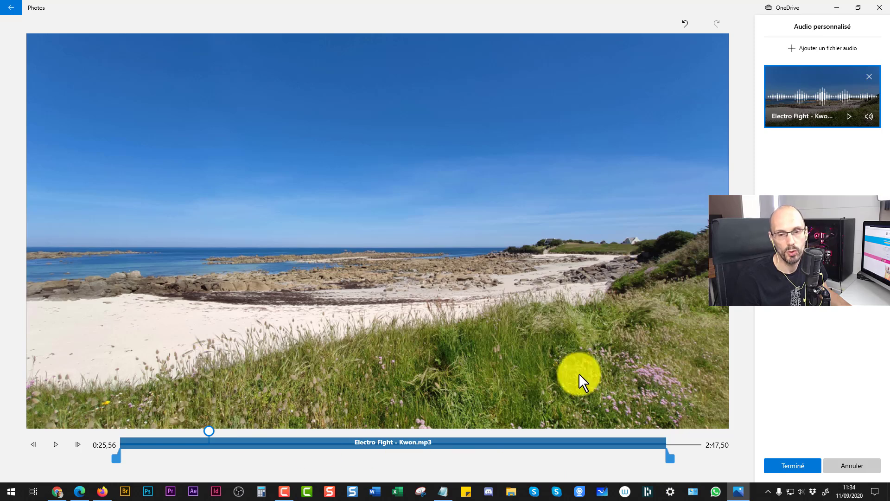
Step: Apply the custom audio and play the video from its beginning to hear the track over the title card
left_click(793, 465)
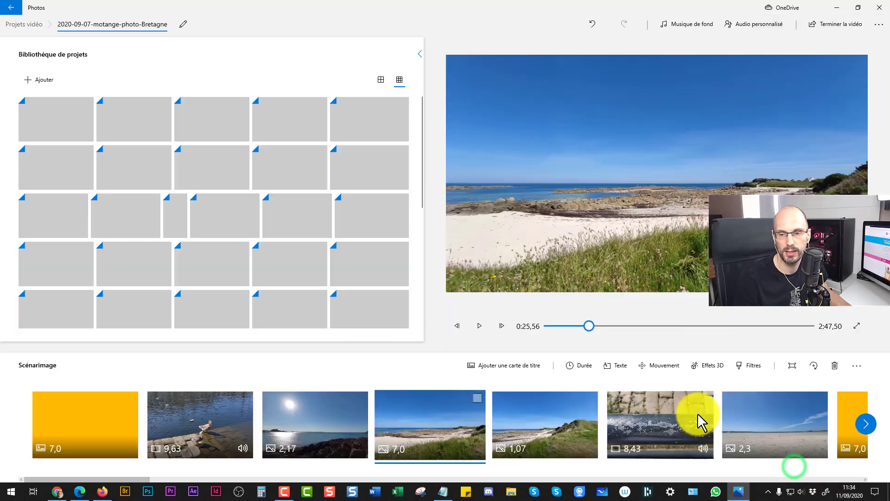
left_click_drag(588, 326, 507, 324)
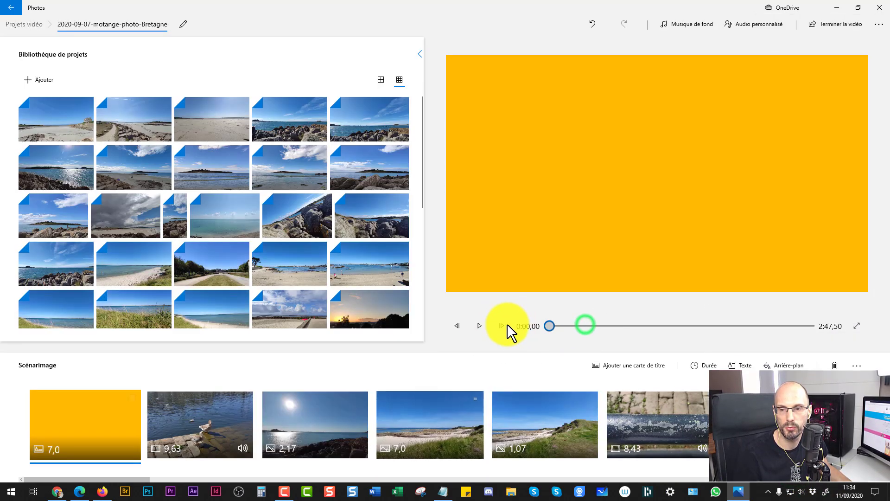
left_click(480, 325)
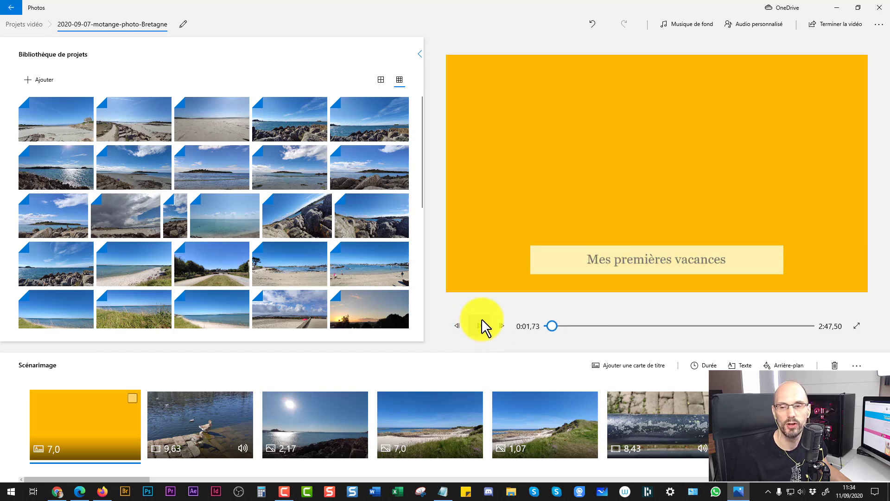
Step: Turn on fade-in and fade-out for the Electro Fight custom audio, lower its volume to about half, and apply the changes
left_click(746, 23)
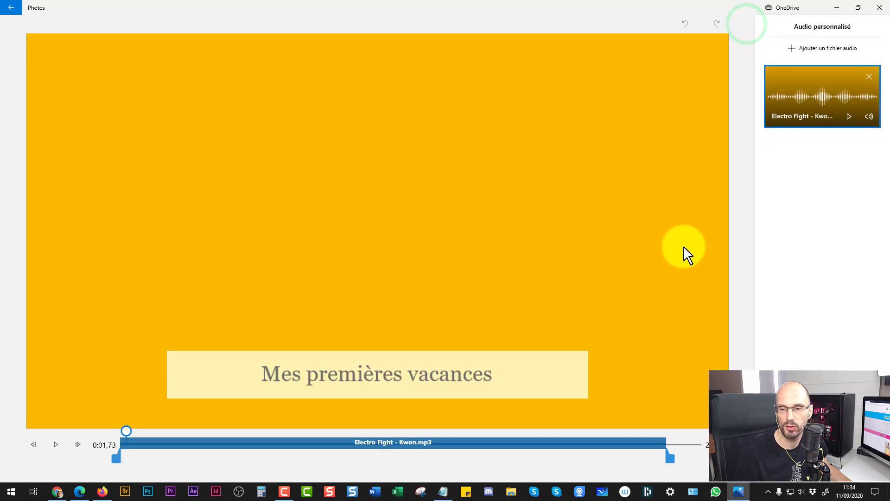
left_click(869, 117)
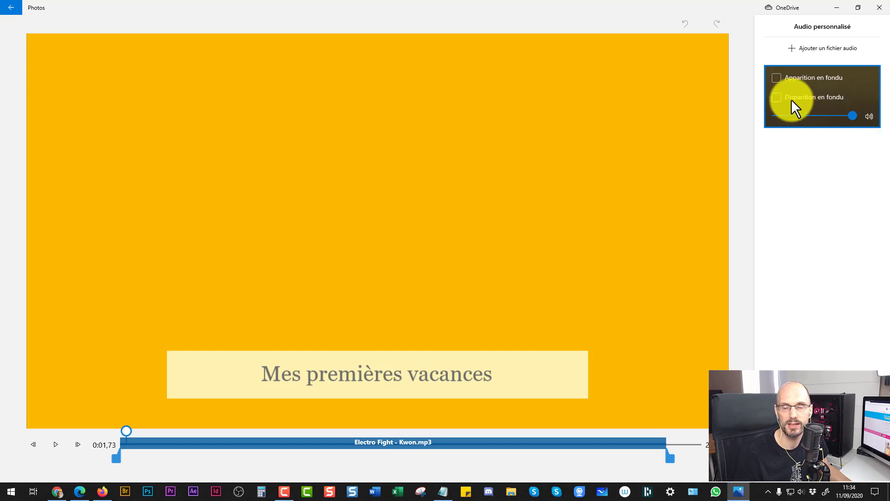
left_click(806, 166)
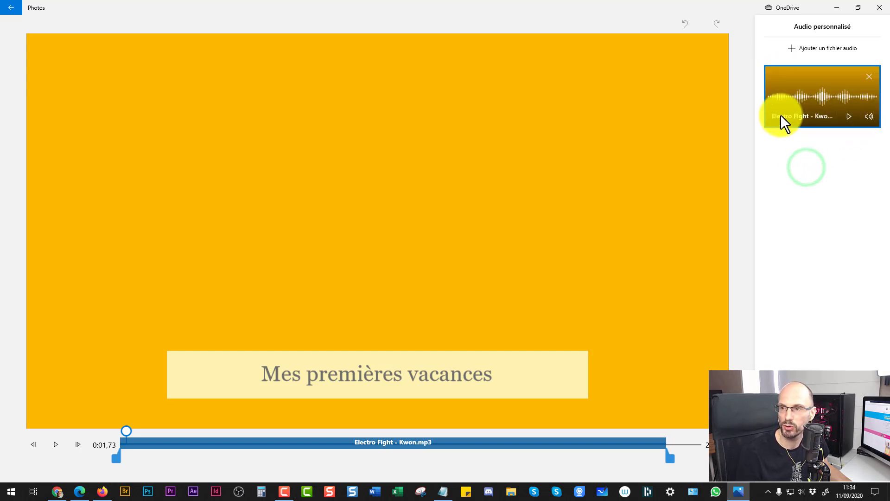
left_click(868, 117)
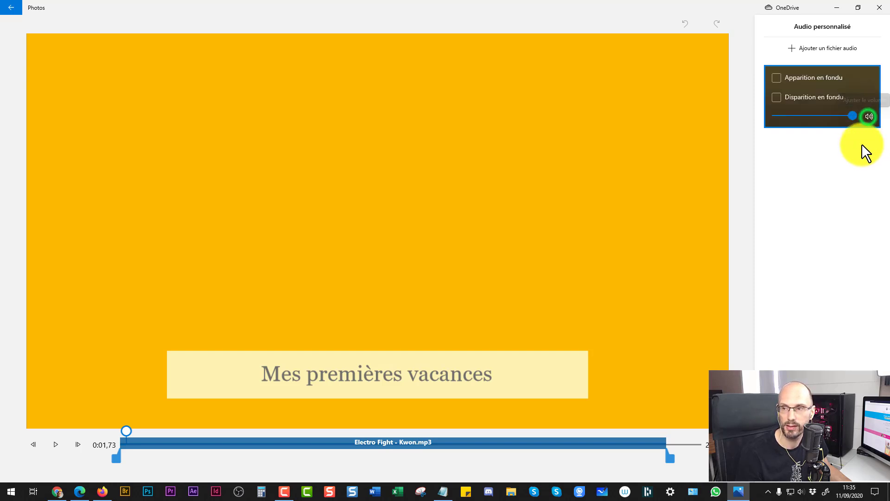
left_click(778, 78)
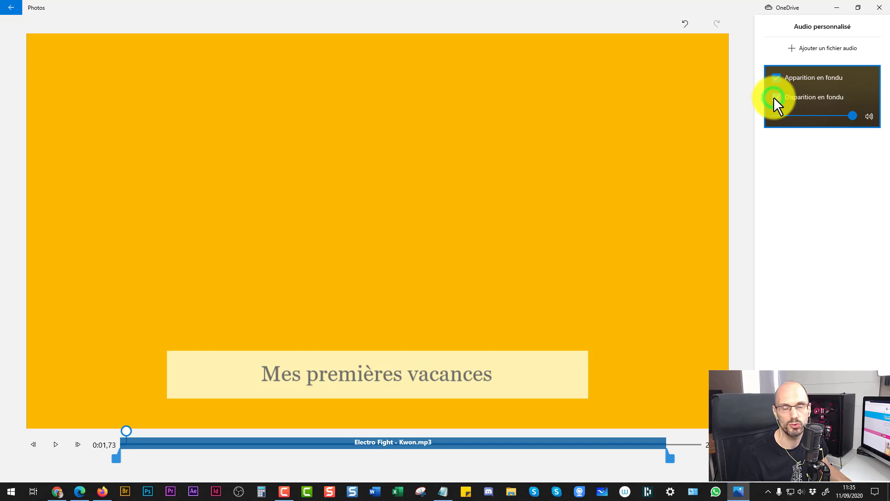
left_click(803, 98)
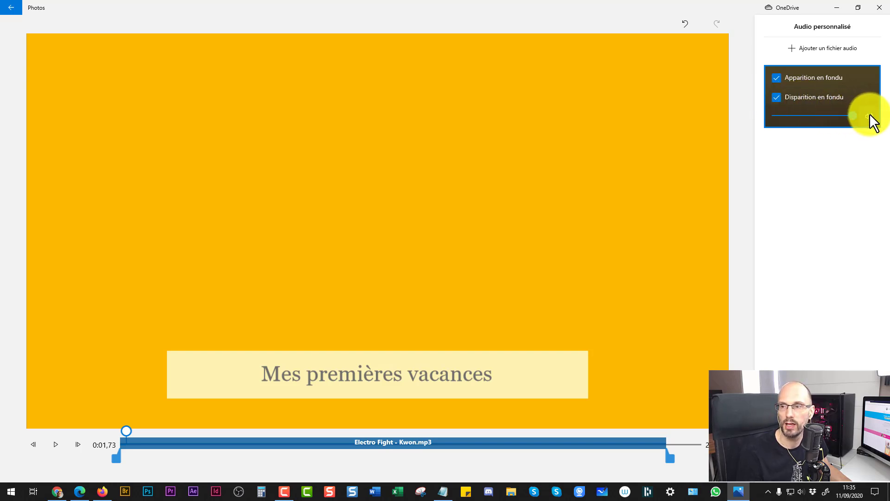
left_click_drag(850, 115, 815, 116)
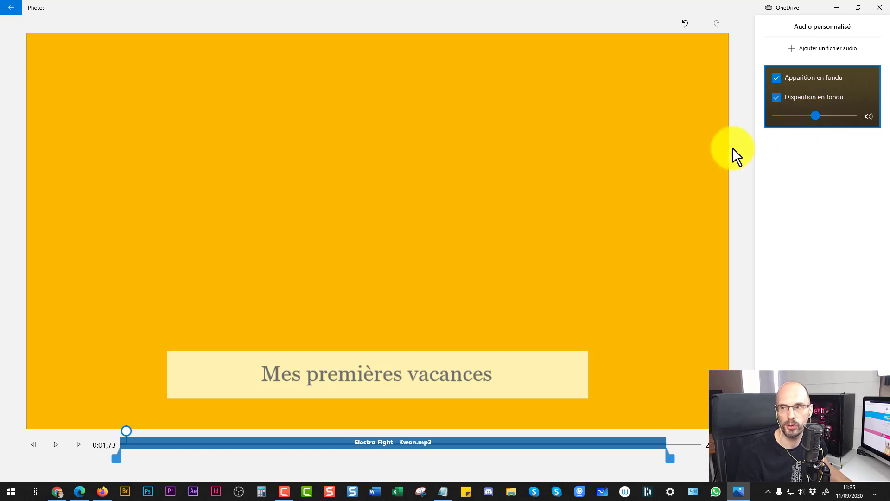
left_click(816, 172)
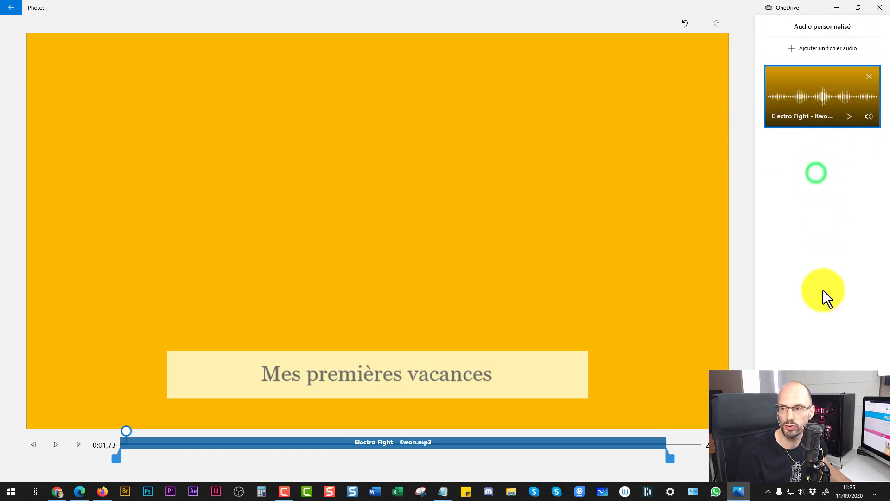
left_click(792, 467)
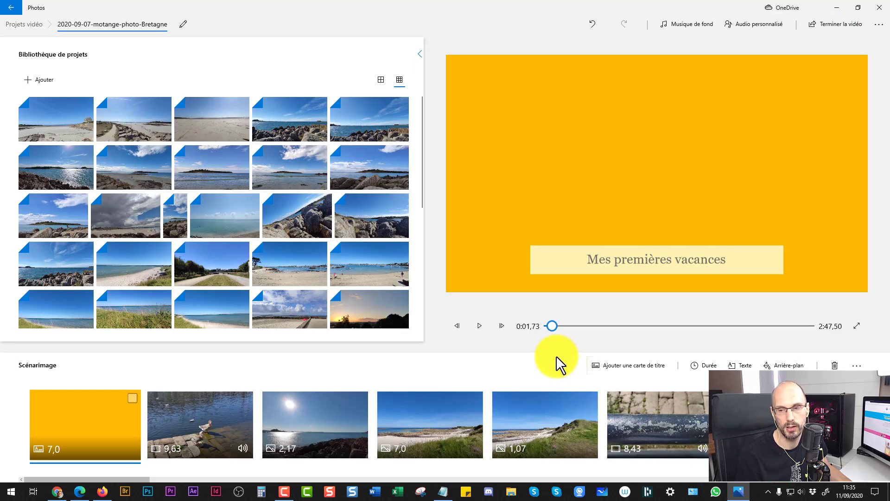
Step: Play the video from its beginning, skip to the "Ici c'est la Bretagne" photo to check the music volume, and pause
left_click_drag(551, 325, 524, 329)
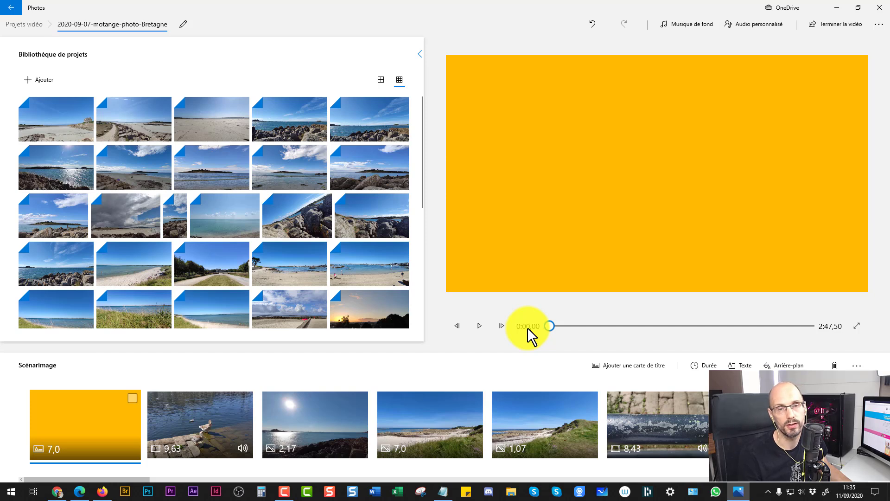
left_click(480, 324)
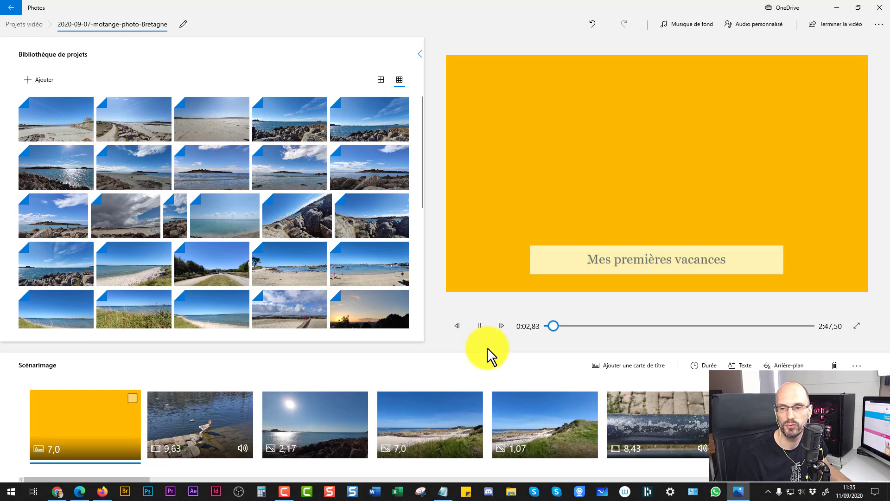
left_click(583, 325)
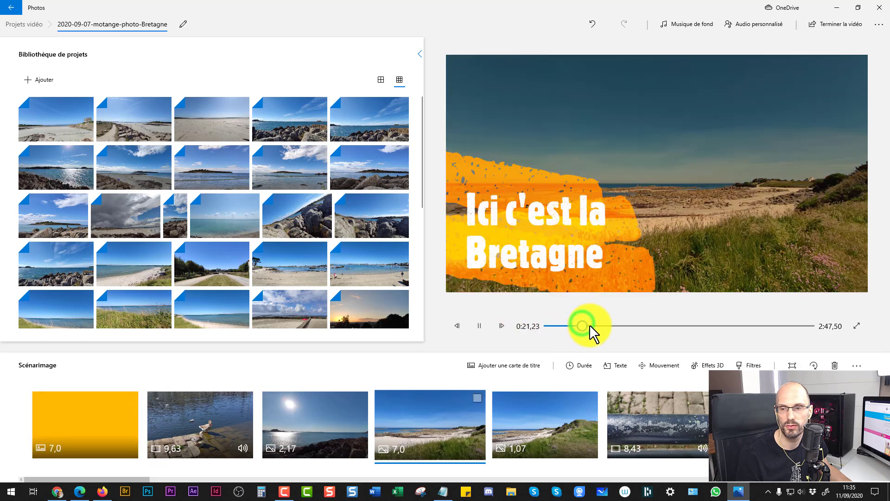
left_click(478, 324)
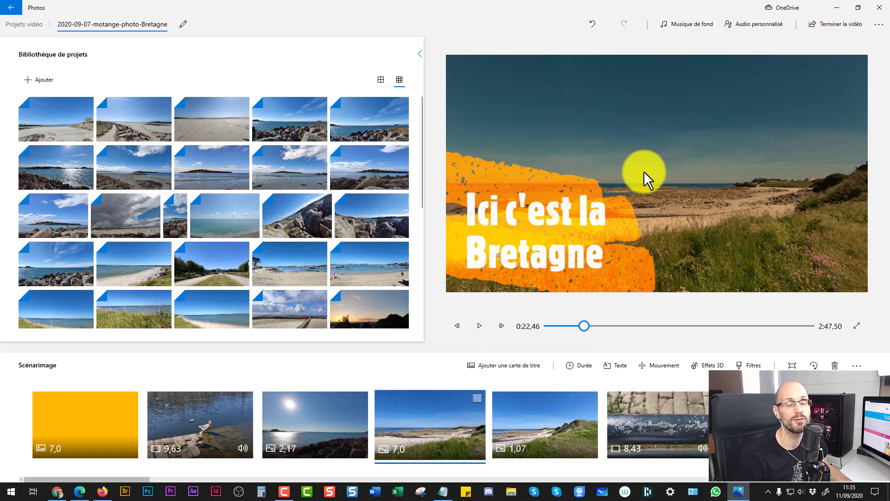
Step: Turn off fade-in and fade-out for the Electro Fight custom audio and raise its volume above half
left_click(749, 26)
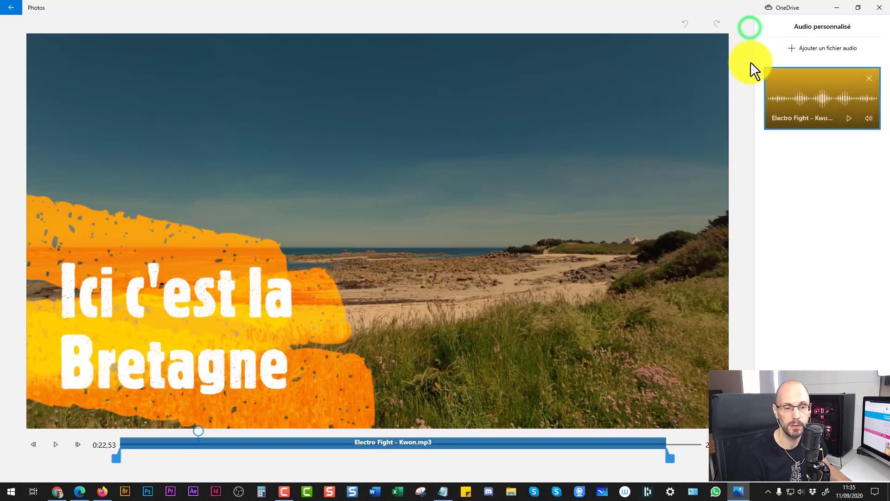
left_click(868, 117)
left_click(776, 96)
left_click(776, 77)
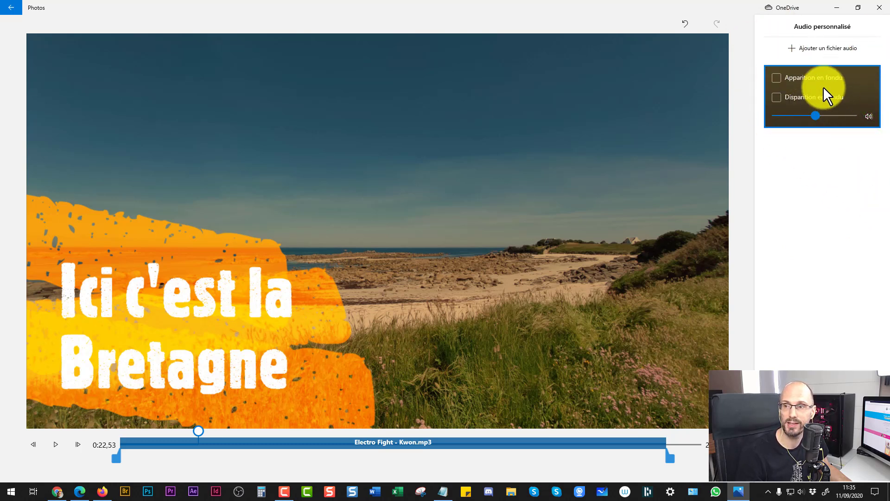
left_click_drag(816, 116, 844, 117)
left_click(842, 181)
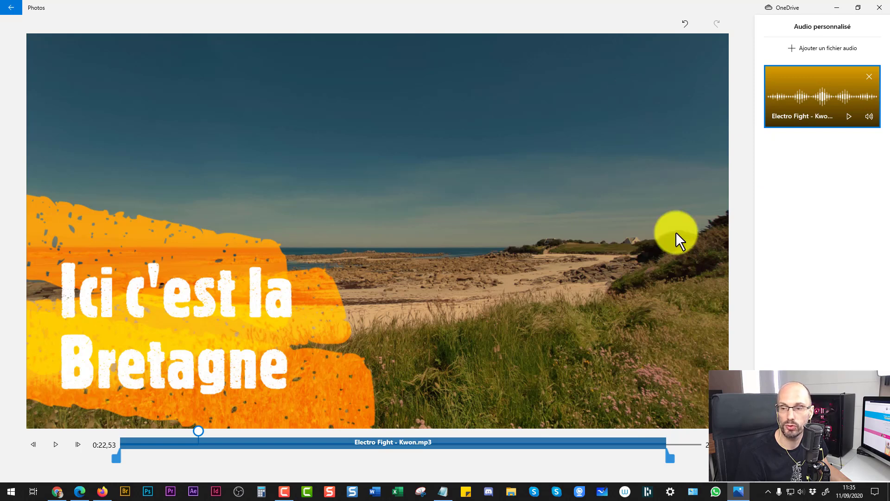
Step: Remove the Electro Fight track from the custom audio, apply the change, and play the video briefly to check the sound
left_click(865, 79)
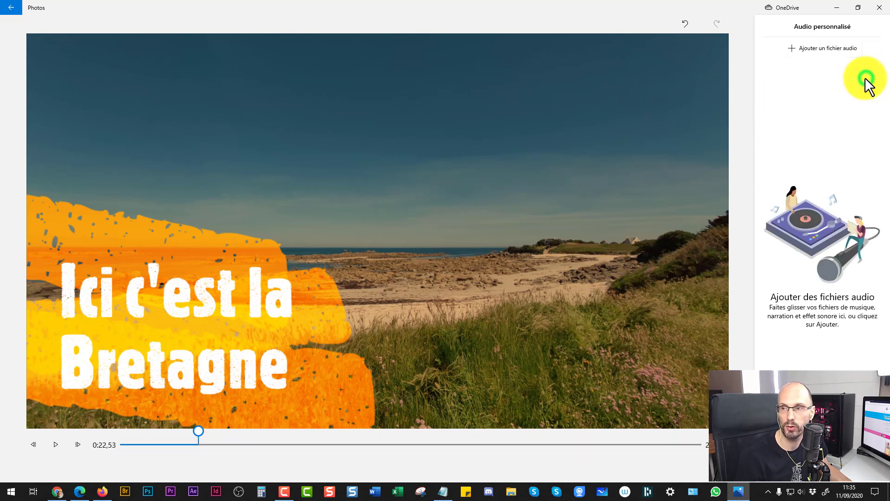
left_click(790, 468)
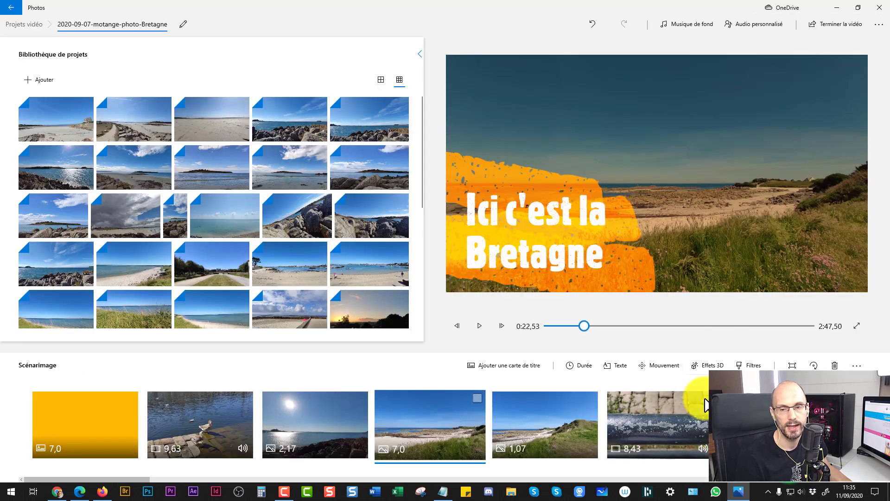
left_click(478, 324)
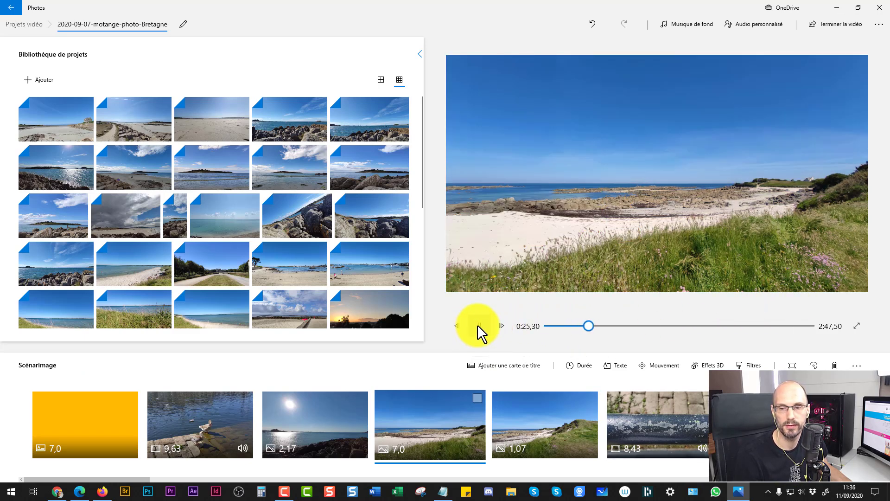
left_click(479, 325)
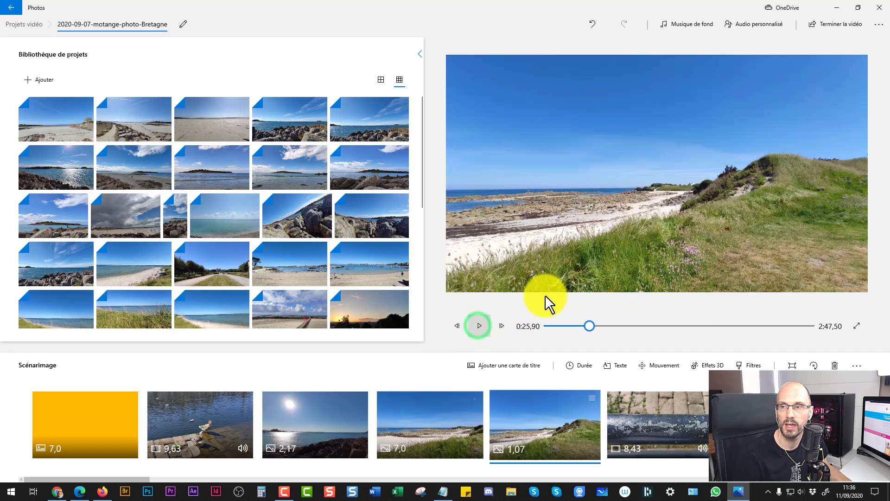
left_click(751, 25)
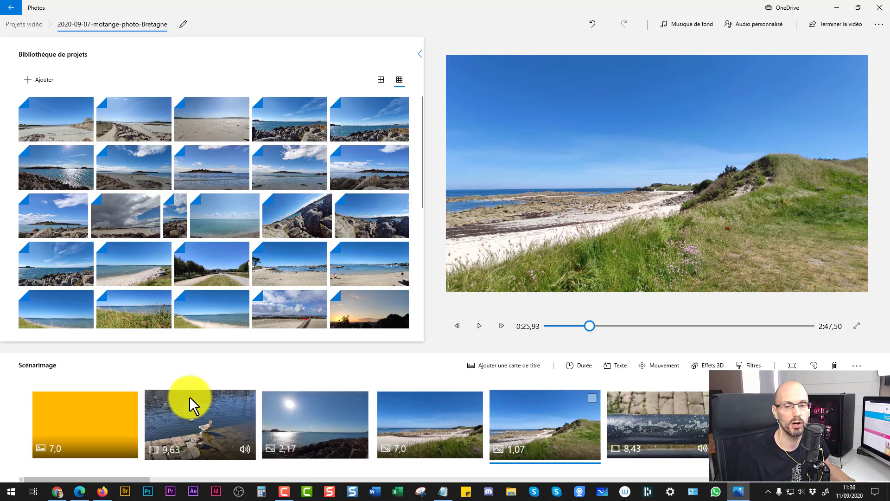
Step: Move the 7-second beach photo ahead of the 2.17-second sunlit sea photo in the storyboard, and return playback to the start
left_click_drag(590, 326, 502, 331)
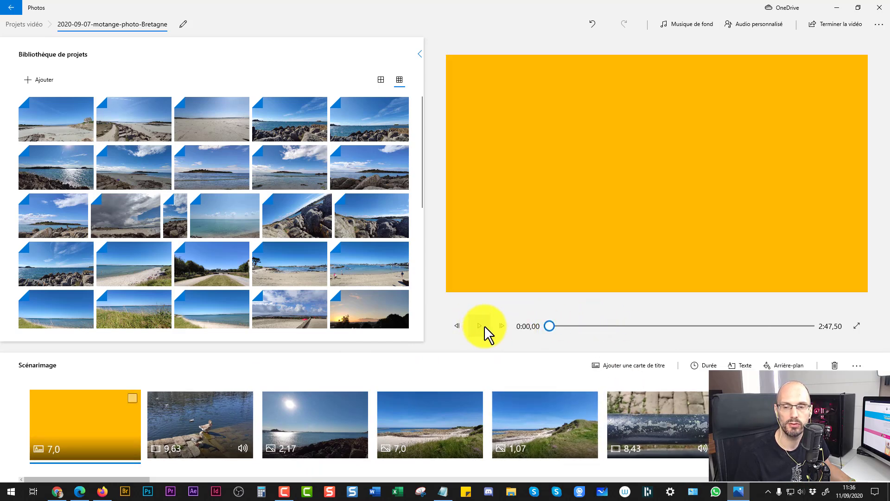
left_click(461, 432)
left_click_drag(461, 432, 340, 430)
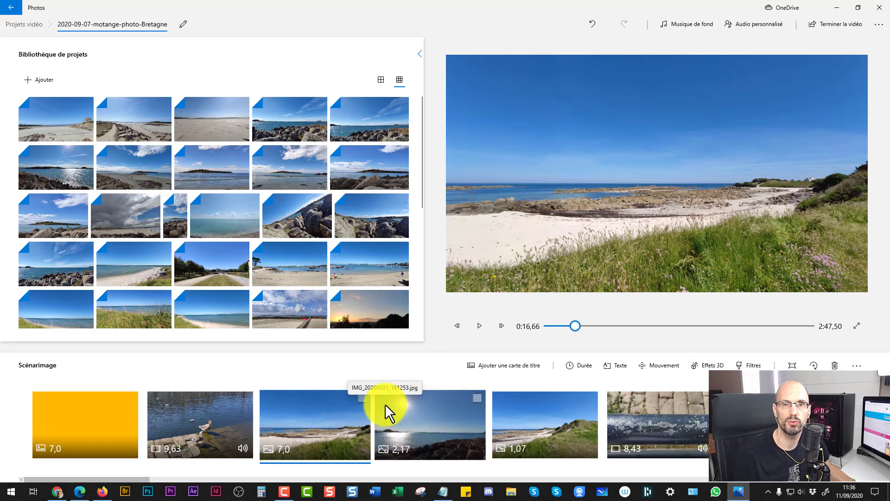
left_click_drag(576, 326, 538, 330)
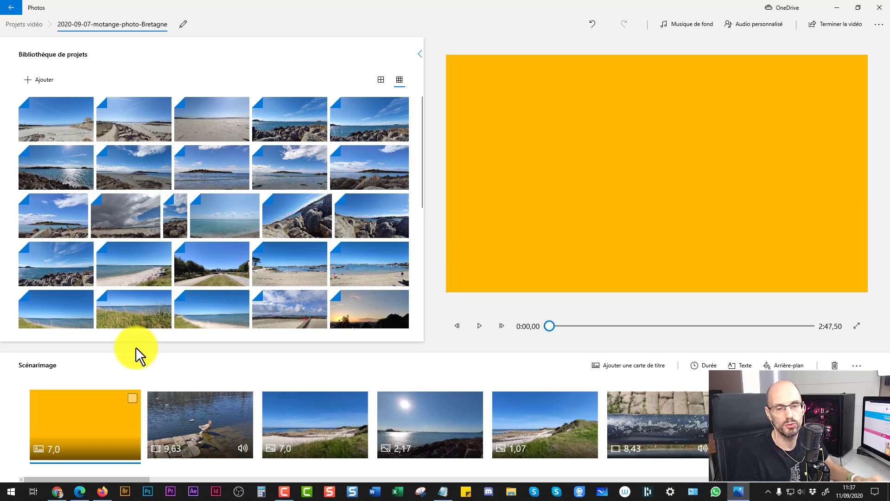
Step: Switch to the Edge browser, load Google in a new tab, and open YouTube from Google's apps
left_click(76, 493)
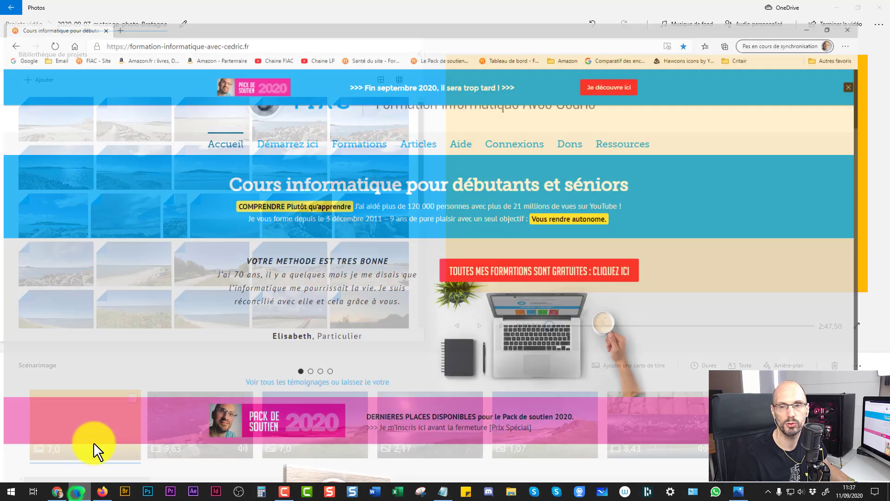
left_click(121, 8)
left_click(72, 25)
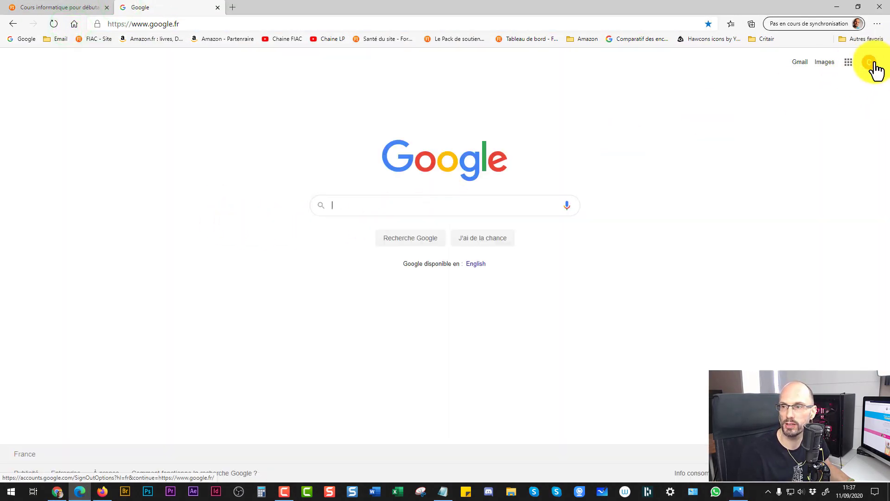
left_click(846, 62)
left_click(802, 148)
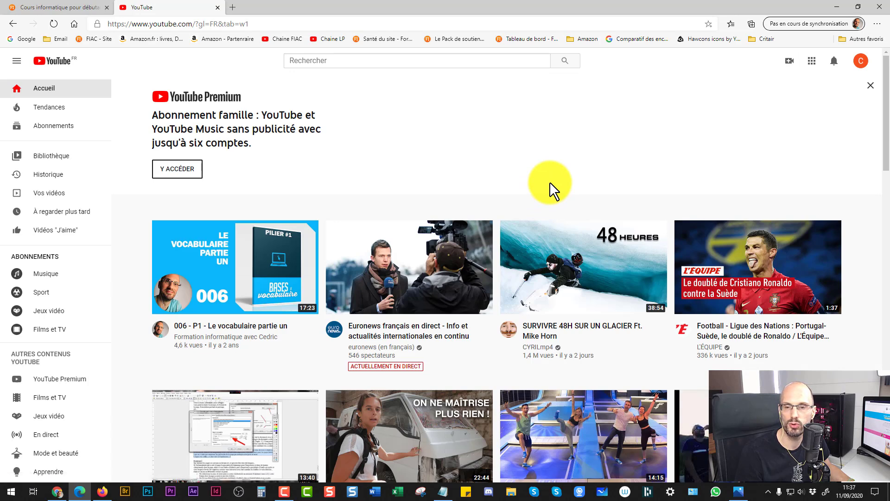
Step: Open YouTube Studio for the signed-in account and go to its Bibliothèque audio
left_click(861, 62)
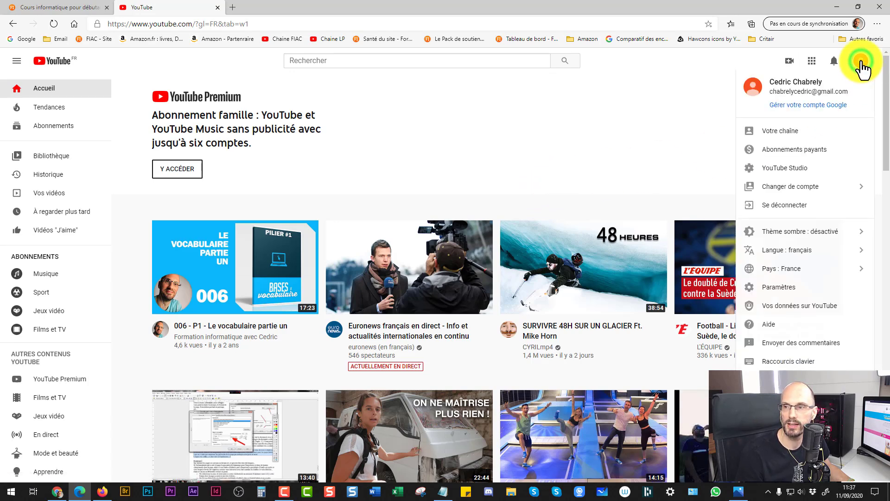
left_click(794, 169)
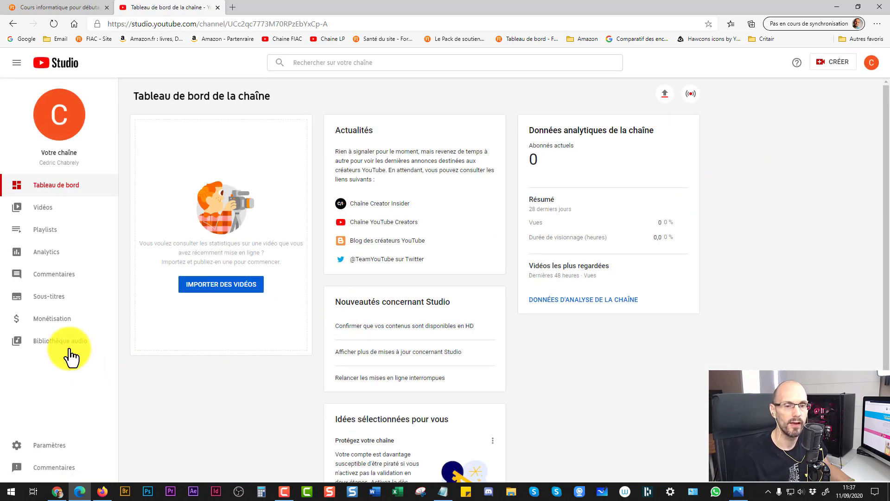
left_click(66, 343)
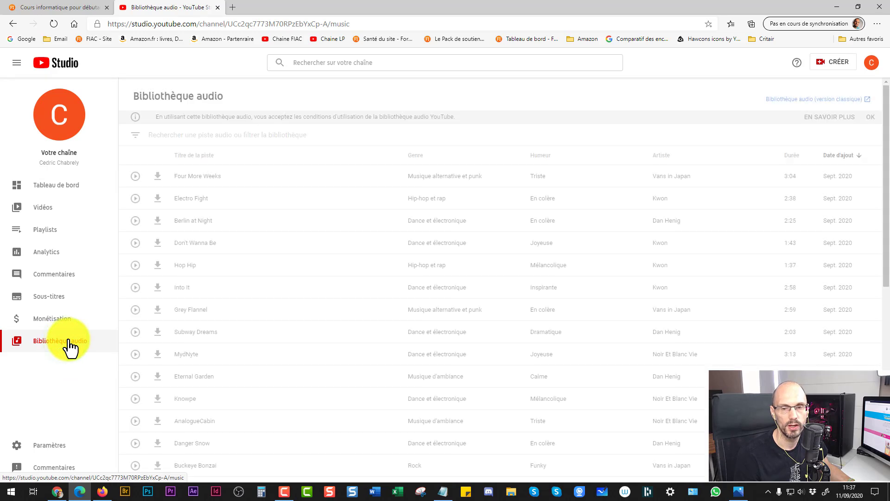
Step: Browse the tracks in the audio library and preview the song Four More Weeks
scroll(306, 274, "down", 5)
scroll(301, 273, "down", 2)
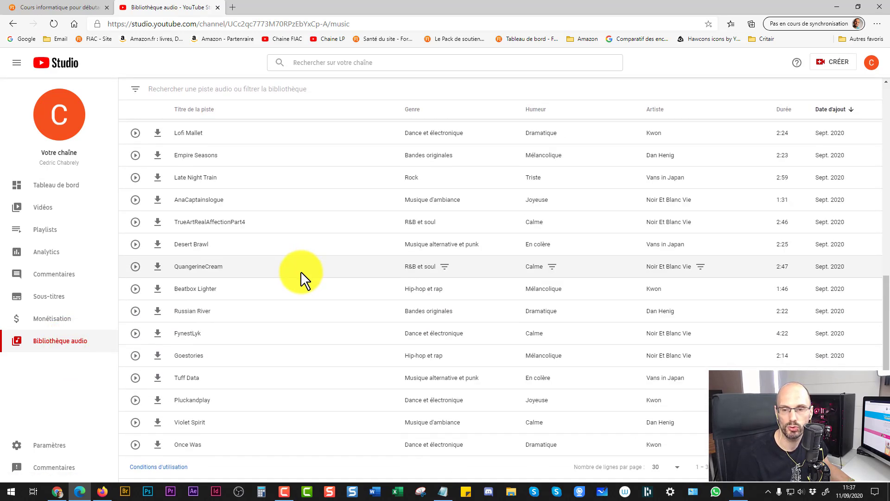
scroll(298, 278, "up", 8)
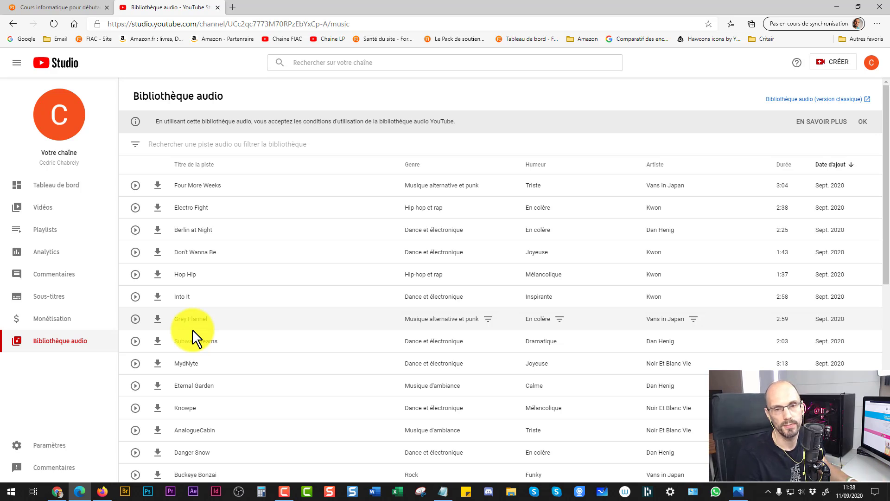
scroll(227, 299, "down", 1)
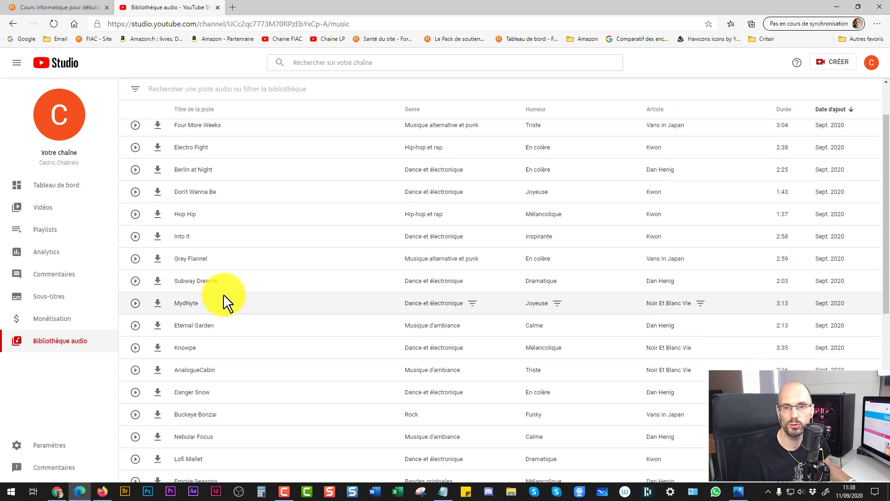
scroll(263, 278, "up", 1)
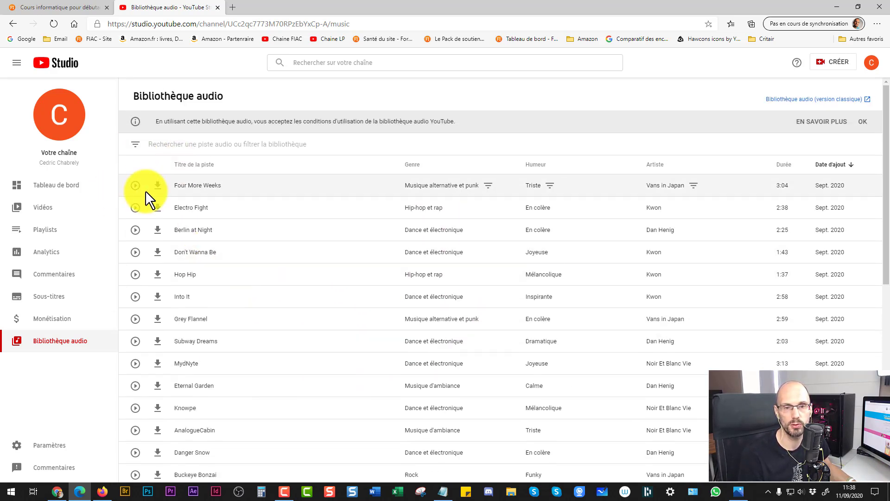
left_click(135, 186)
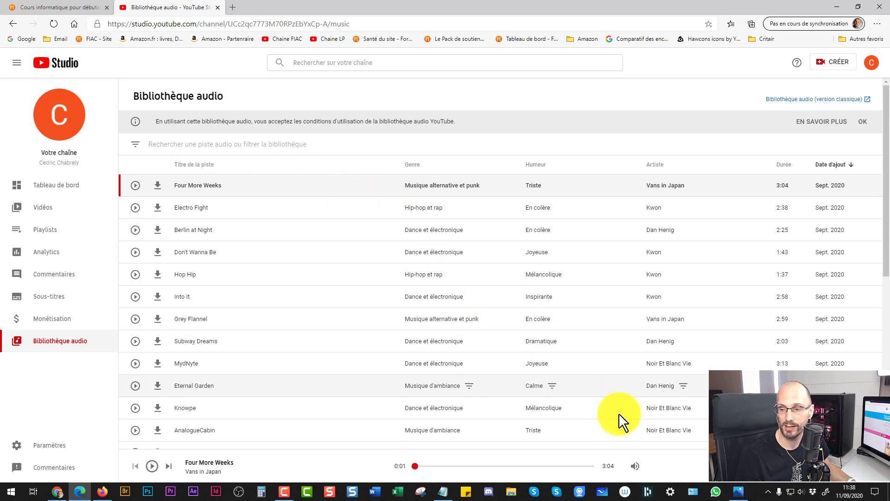
Step: Switch to the Photos app and add Electro Fight - Kwon.mp3 from the Bureau folder as the video's custom audio
left_click(741, 492)
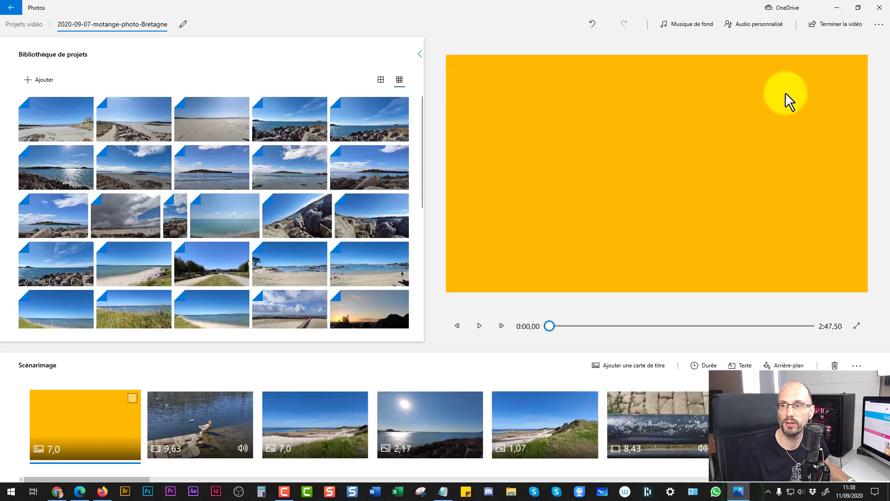
left_click(757, 21)
left_click(832, 41)
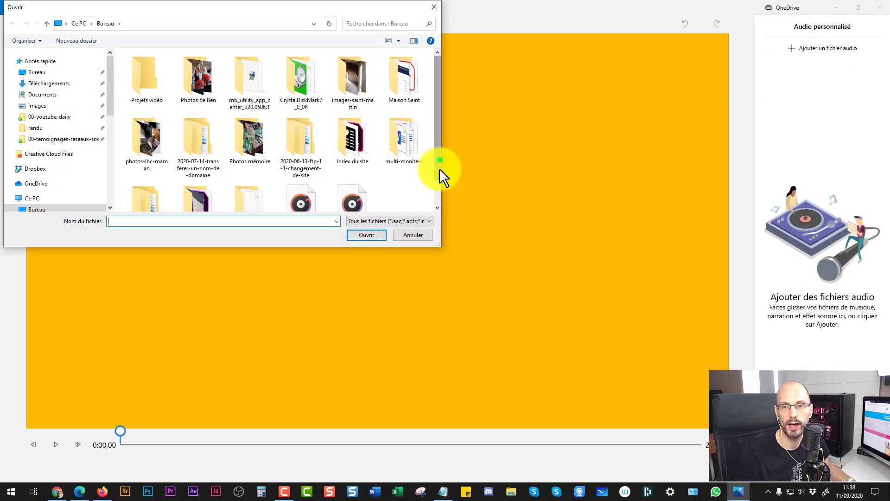
left_click(439, 160)
left_click(315, 173)
left_click(370, 233)
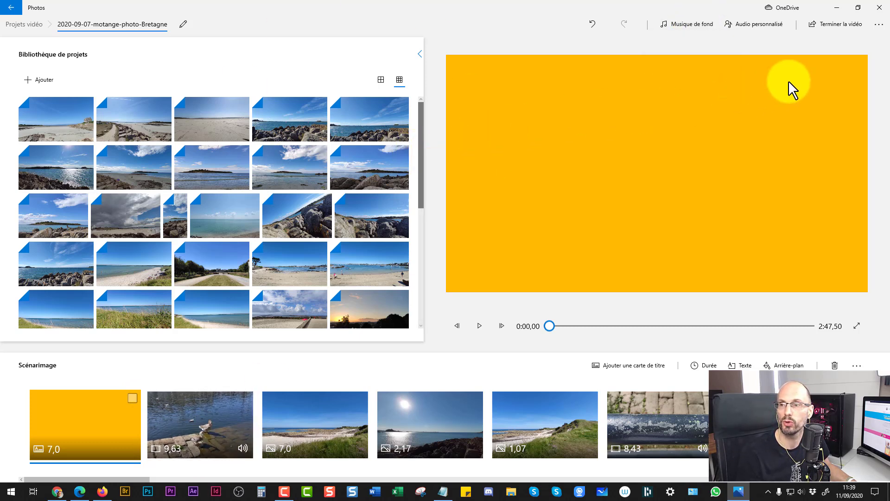
Step: Remove the Electro Fight - Kwon.mp3 track from the video's custom audio and return to the storyboard
left_click(776, 24)
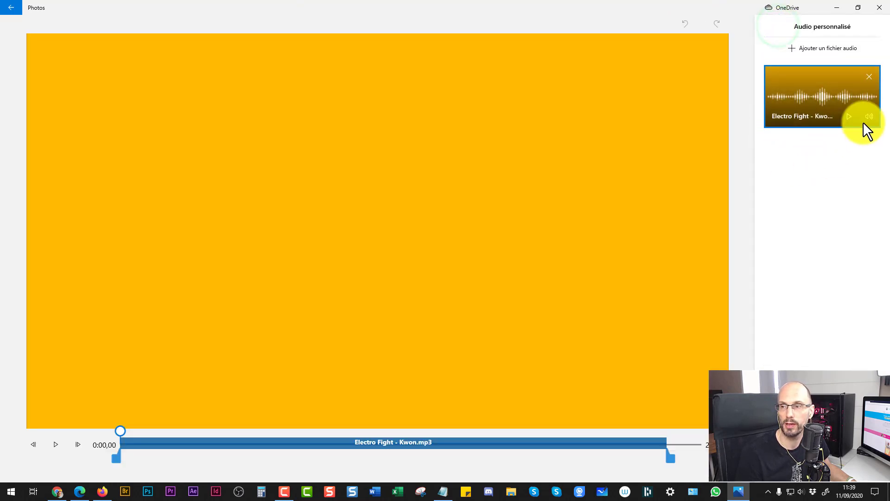
left_click(869, 76)
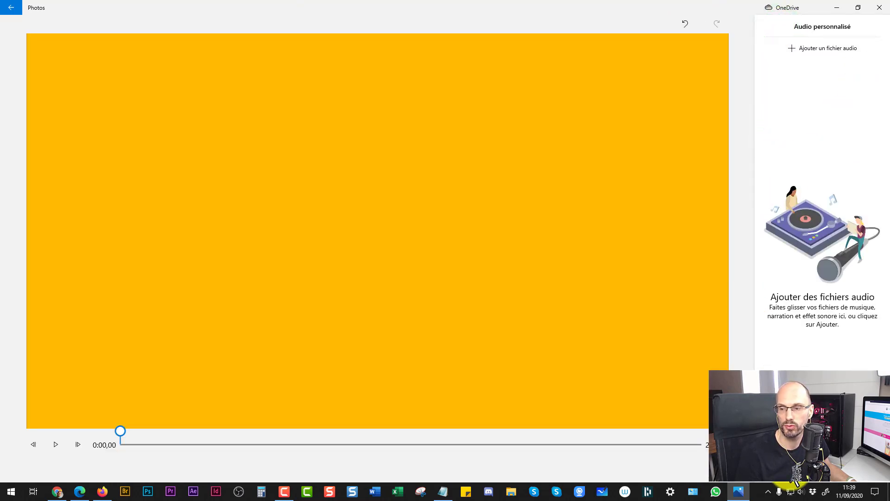
left_click(796, 480)
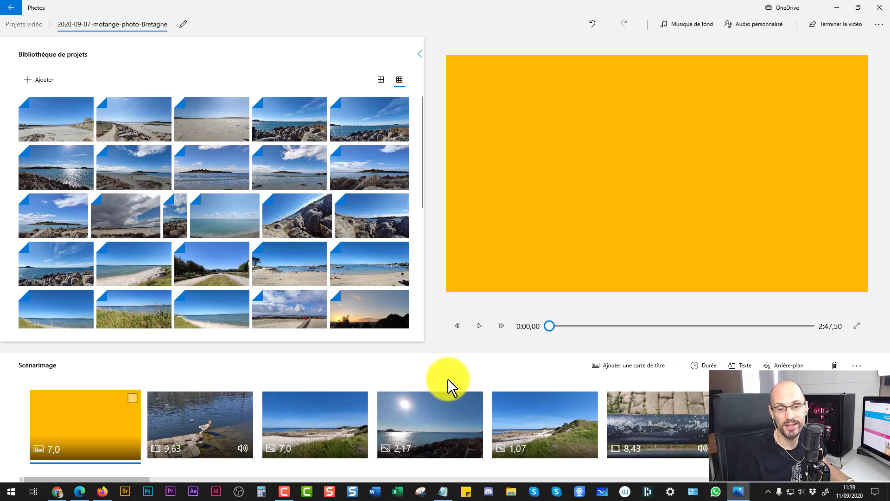
Step: Switch to the Edge browser, bring up the FIAC home page, and dismiss its Pack de soutien 2020 banner
left_click(77, 494)
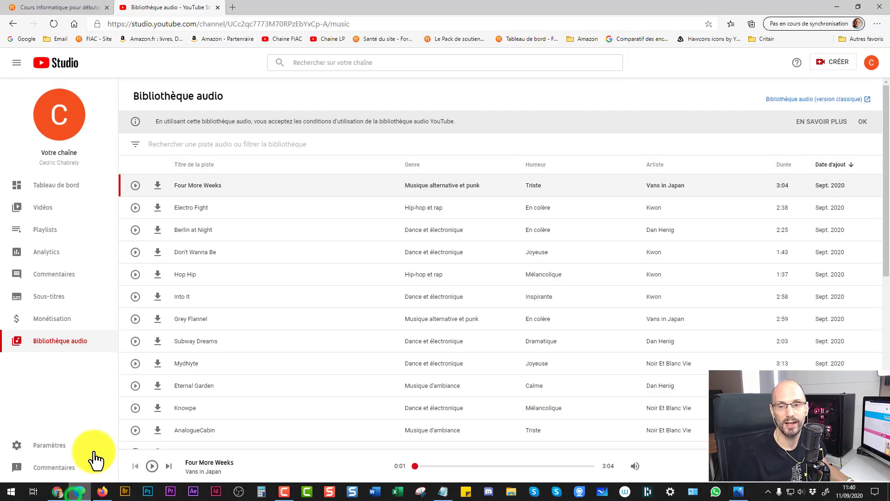
left_click(49, 7)
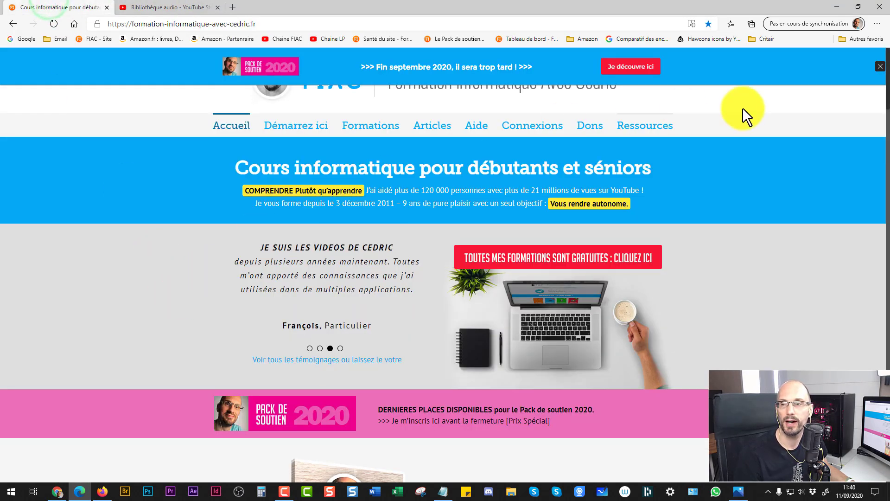
left_click(879, 66)
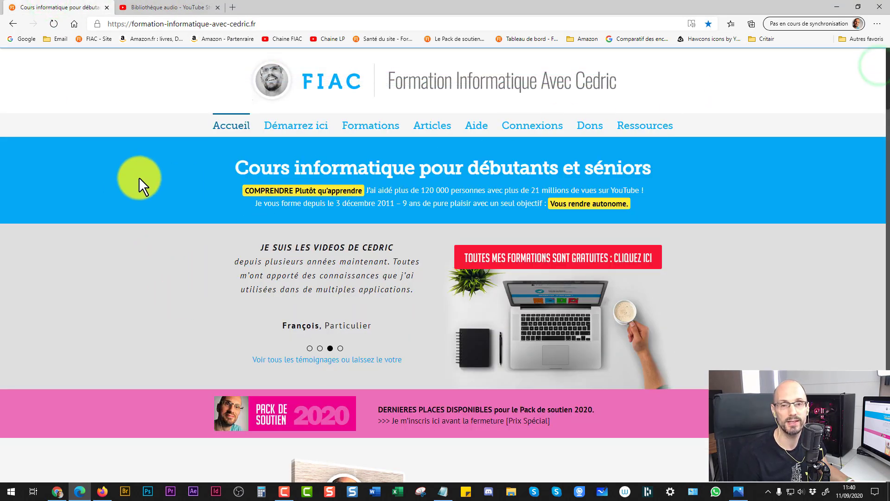
Step: Open the site's Formations page, look over the course lists, and dismiss the promotional banner
left_click(398, 128)
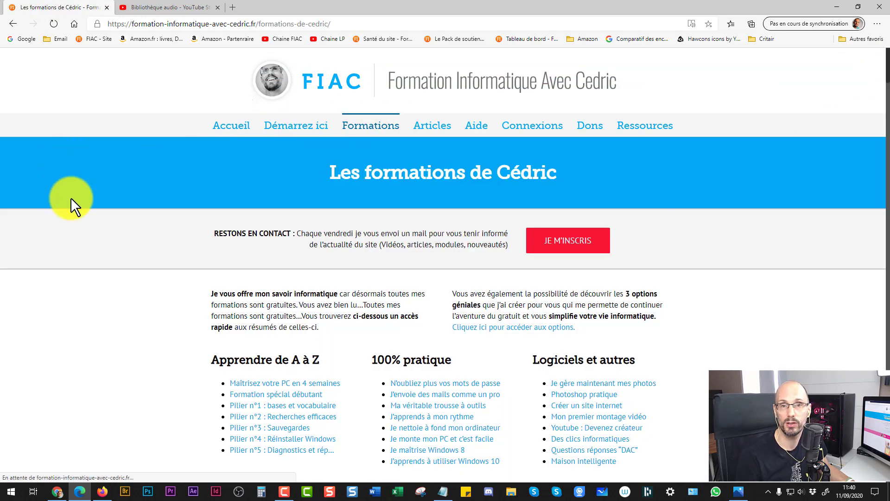
scroll(93, 250, "down", 2)
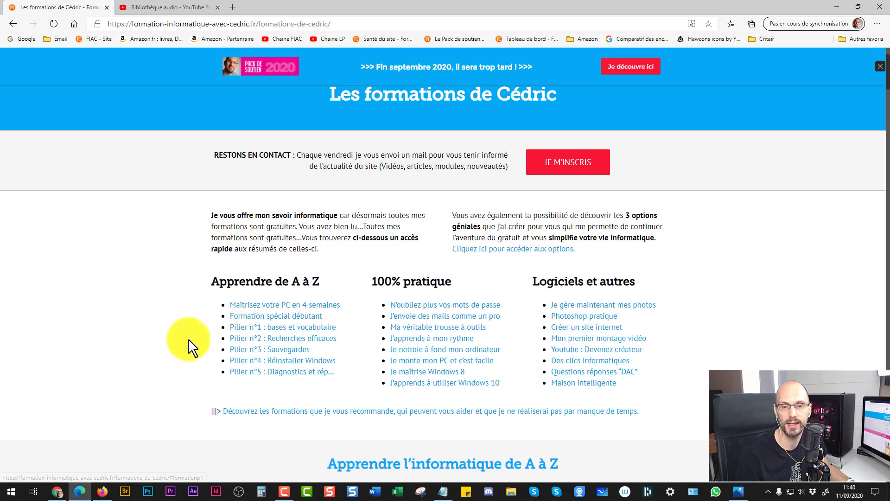
scroll(192, 343, "up", 2)
left_click(880, 67)
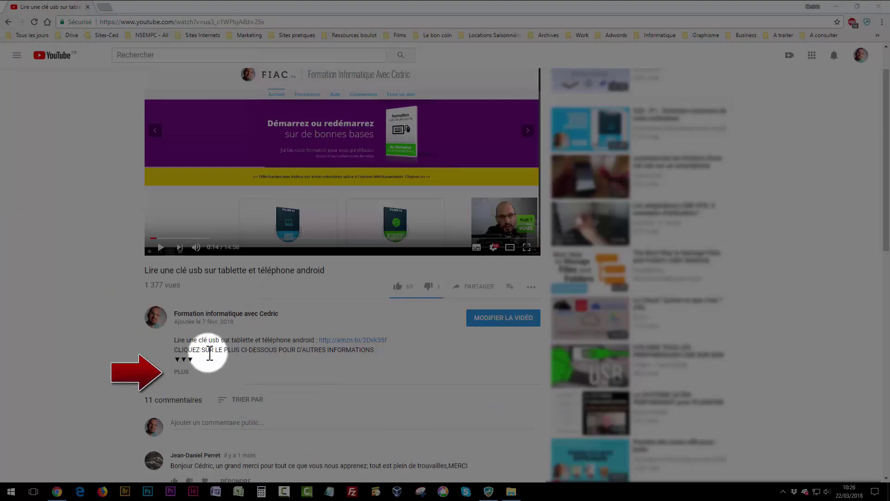
Step: Expand the full description of the YouTube video "Lire une clé usb sur tablette et téléphone android"
left_click(184, 372)
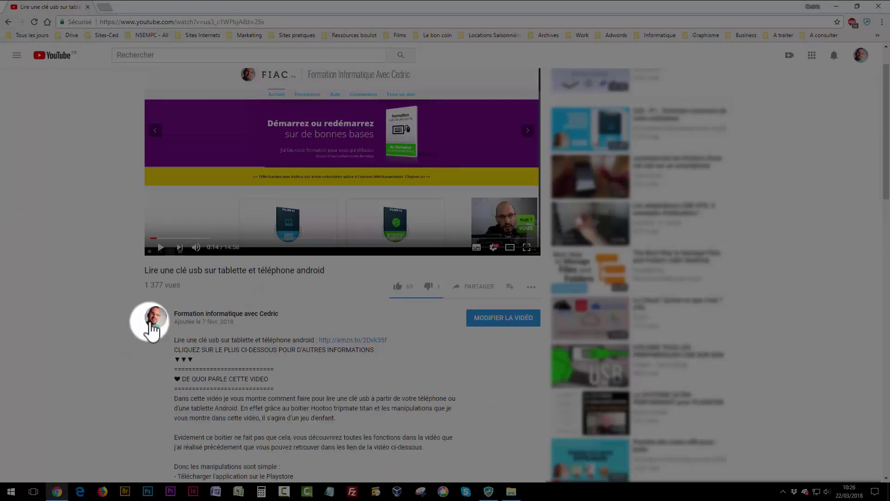